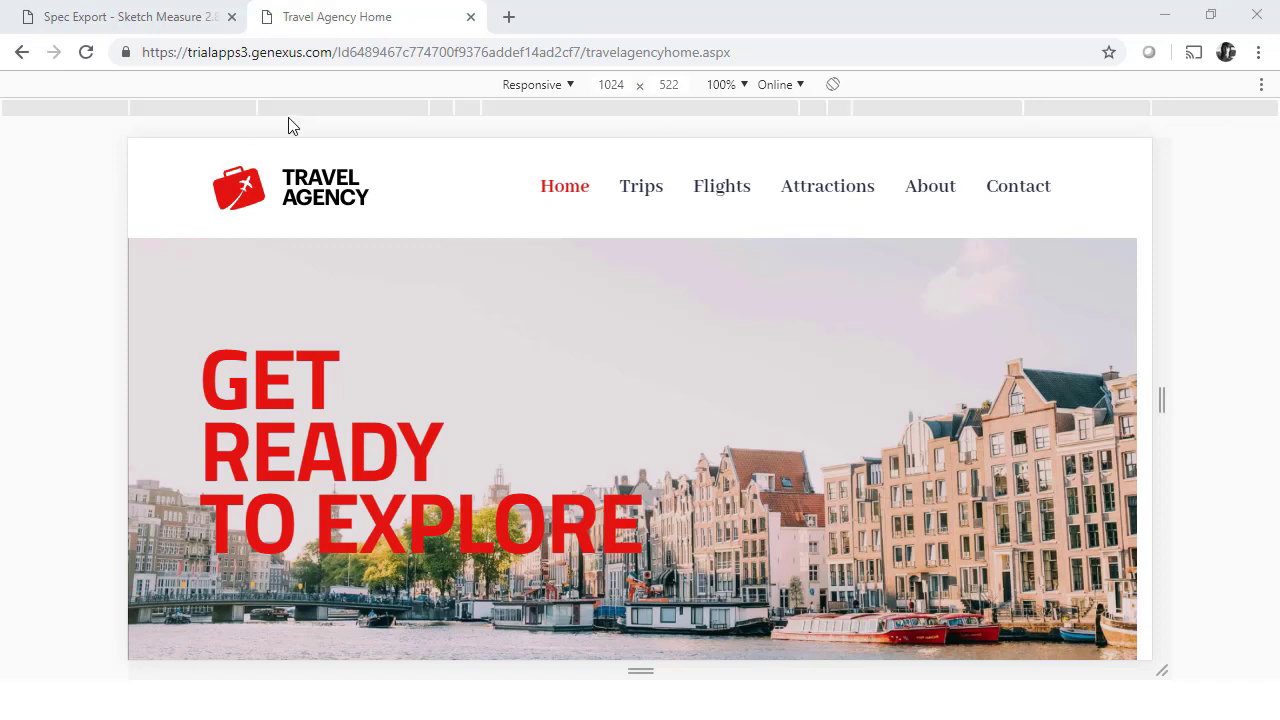
Step: Preview the Travel Agency home page at a 768 px responsive width, down to its footer
{"action": "left_click", "coordinate": [289, 110]}
{"action": "scroll", "coordinate": [565, 360], "scroll_direction": "down", "scroll_amount": 5}
{"action": "scroll", "coordinate": [568, 362], "scroll_direction": "down", "scroll_amount": 10}
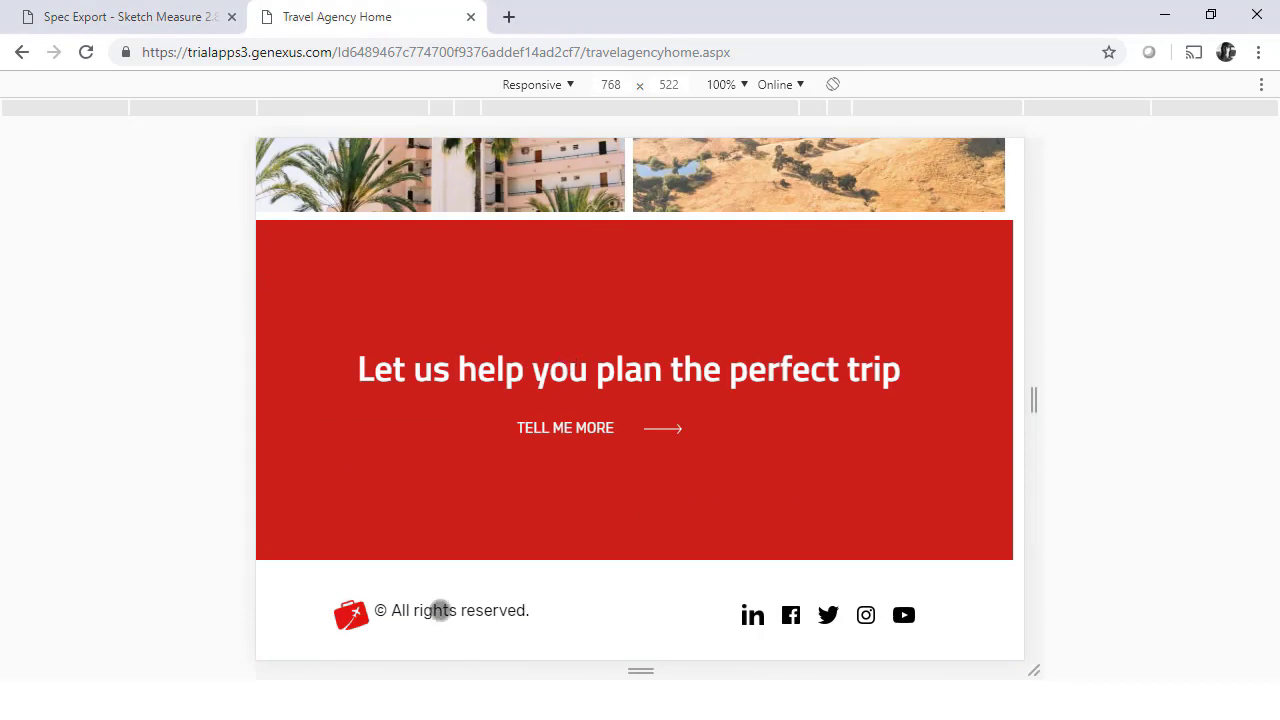
{"action": "left_click", "coordinate": [441, 110]}
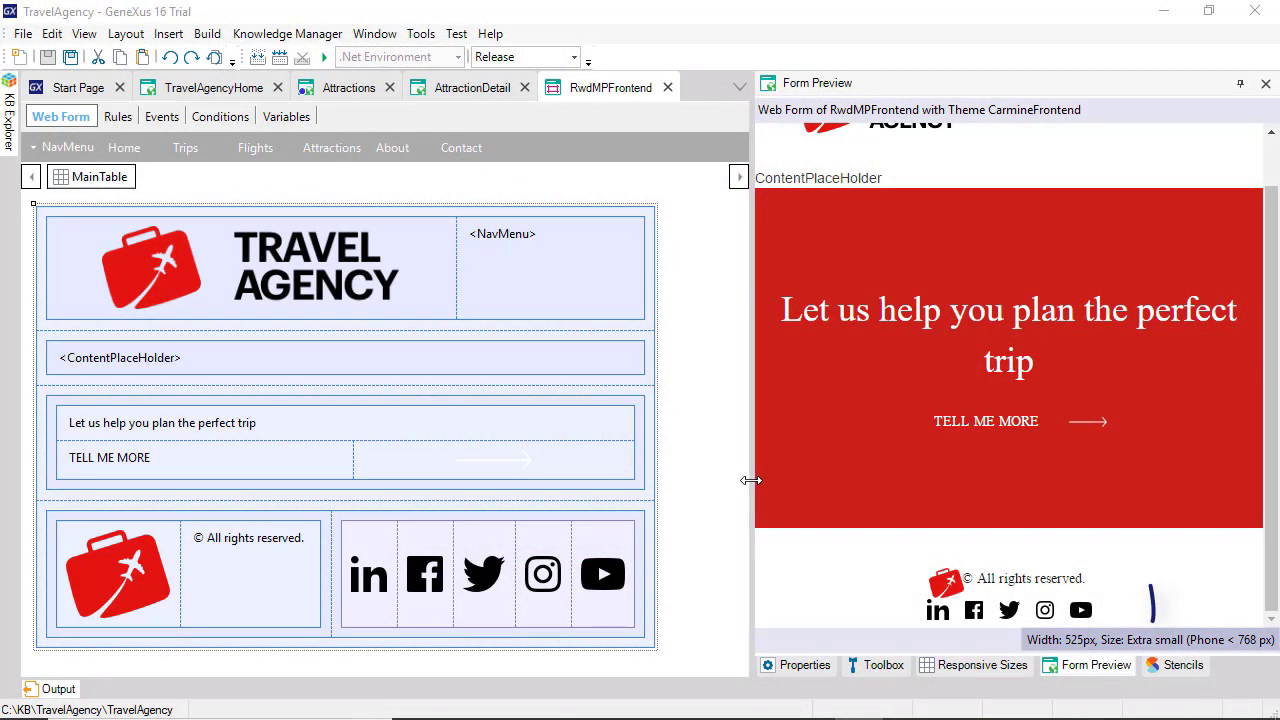
Step: Compare the RwdMPFrontend footer in the form preview at tablet width and back at phone width
{"action": "left_click_drag", "start_coordinate": [746, 477], "coordinate": [500, 474]}
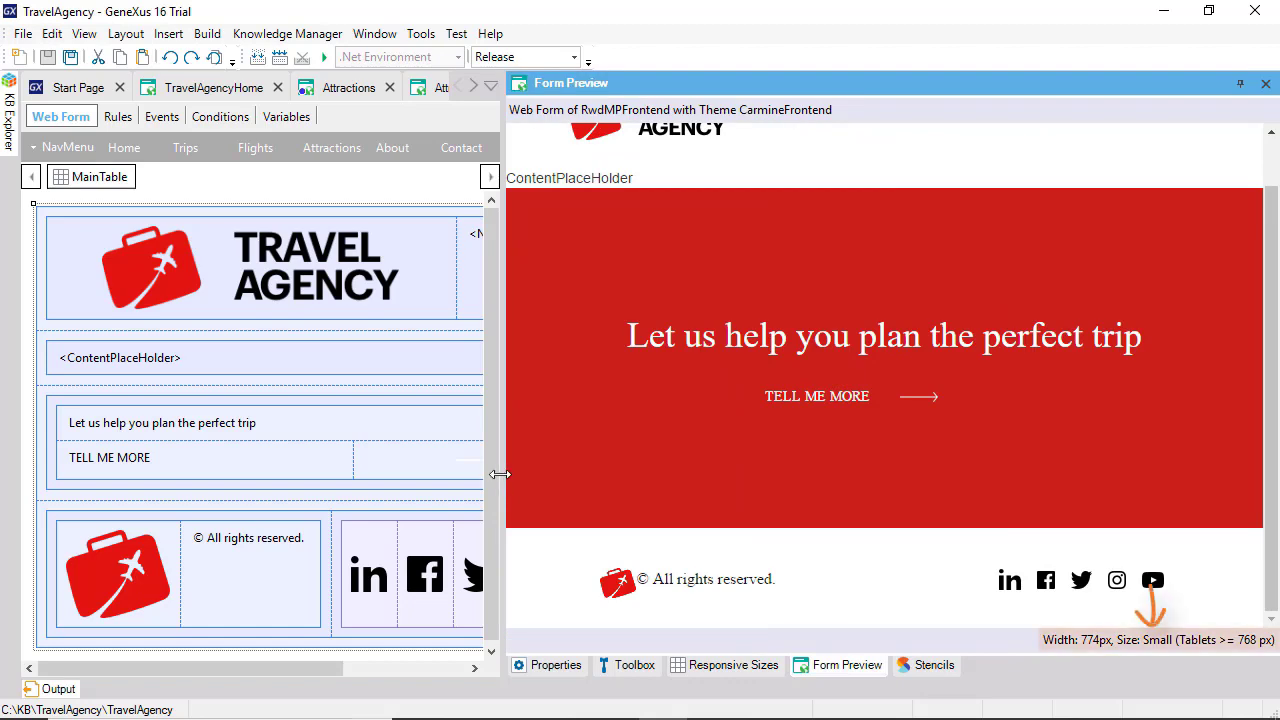
{"action": "left_click_drag", "start_coordinate": [500, 474], "coordinate": [790, 500]}
Step: Open the responsive sizes of the footer's Table2 and inspect the Table3 and Table4 widths for Extra small screens
{"action": "left_click", "coordinate": [840, 665]}
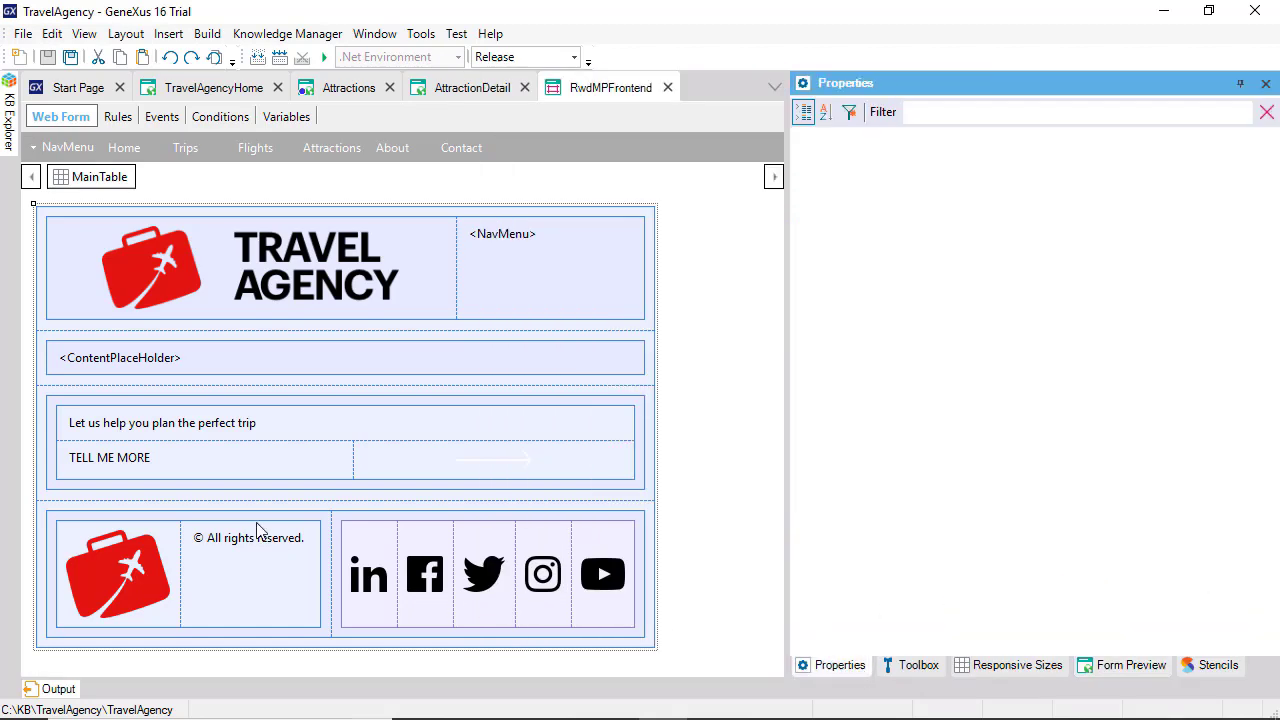
{"action": "left_click", "coordinate": [330, 522]}
{"action": "left_click", "coordinate": [1101, 220]}
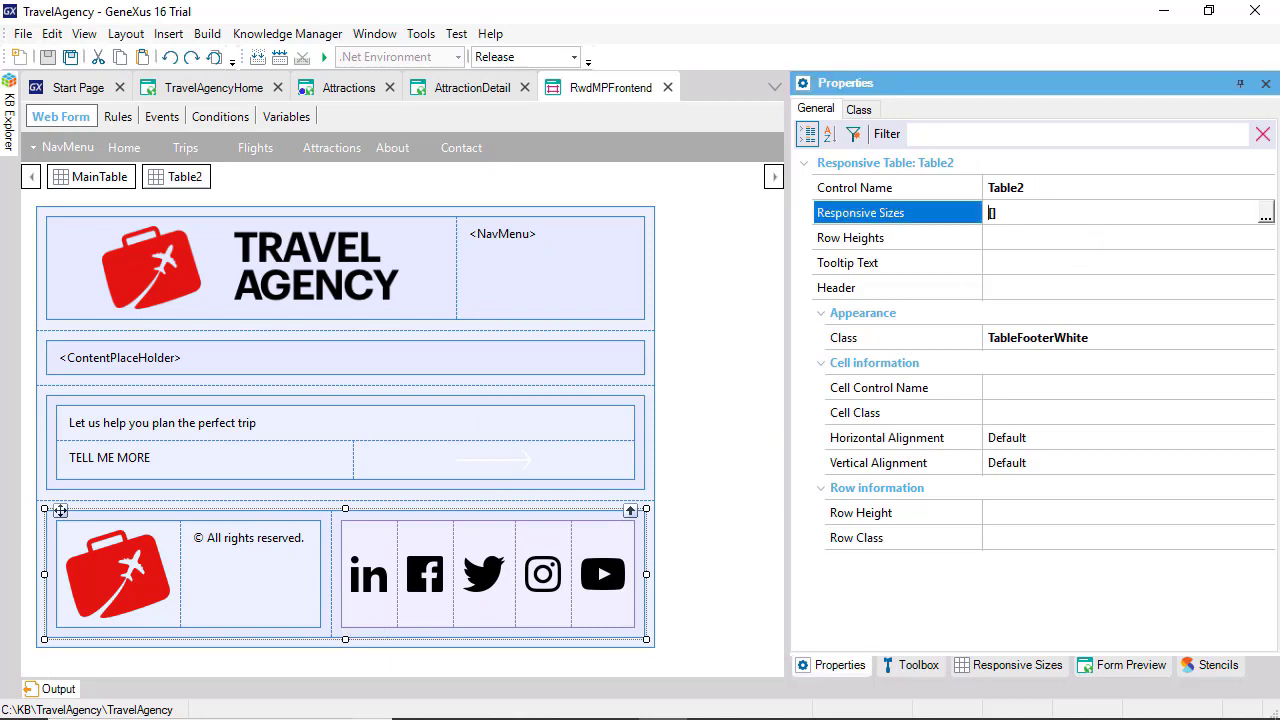
{"action": "left_click", "coordinate": [1265, 218]}
{"action": "left_click", "coordinate": [1068, 189]}
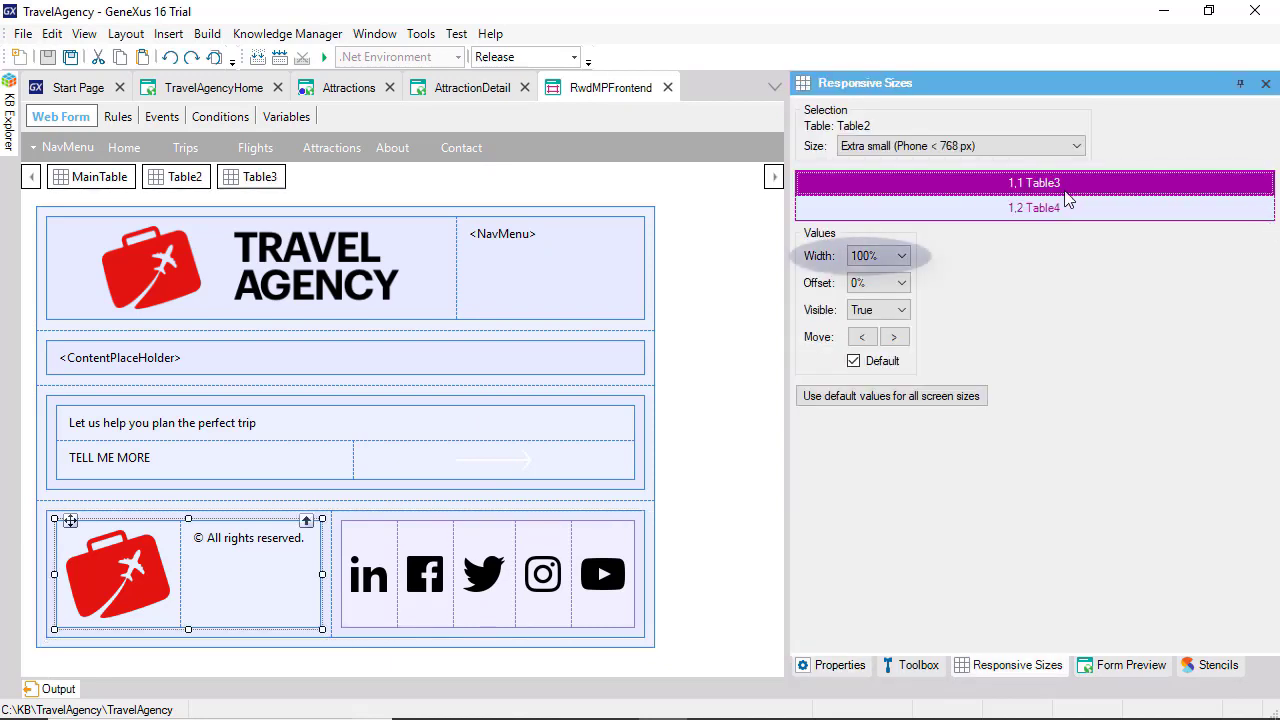
{"action": "left_click", "coordinate": [1046, 215]}
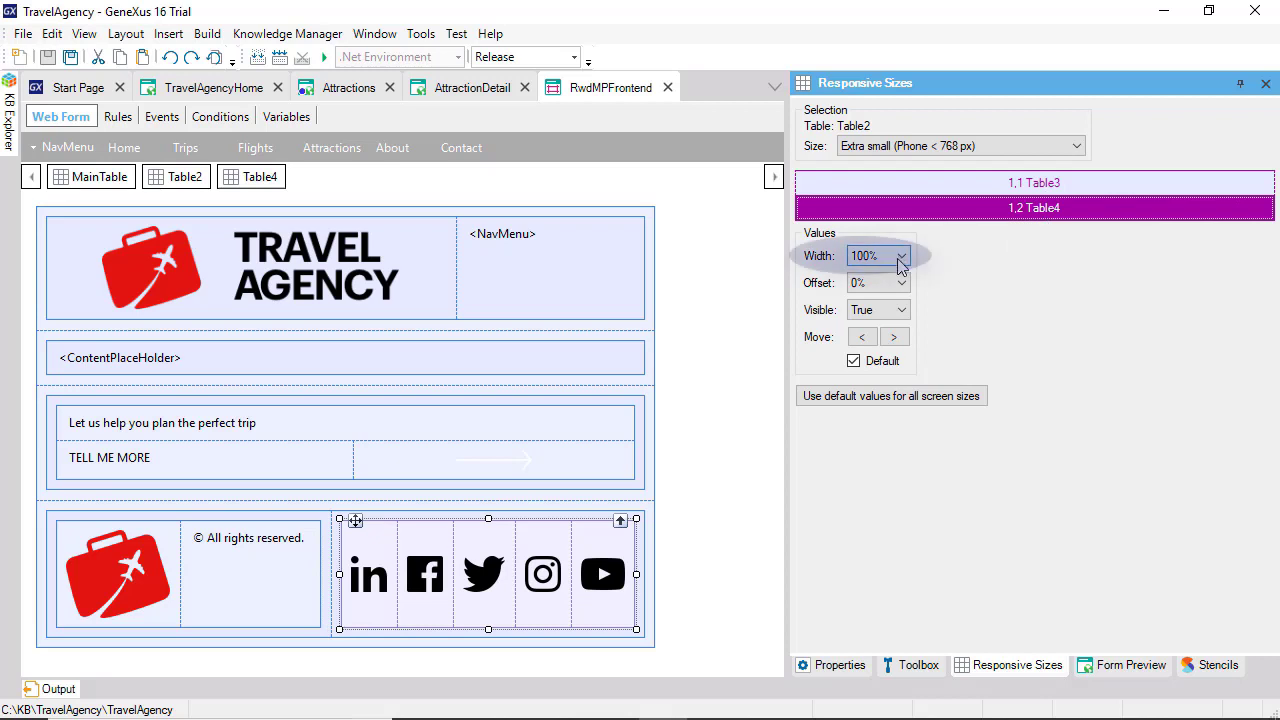
Step: Inspect the widths of Table3 and Table4 in the footer for the Small (Tablets >= 768 px) size
{"action": "left_click", "coordinate": [1078, 146]}
{"action": "left_click", "coordinate": [930, 174]}
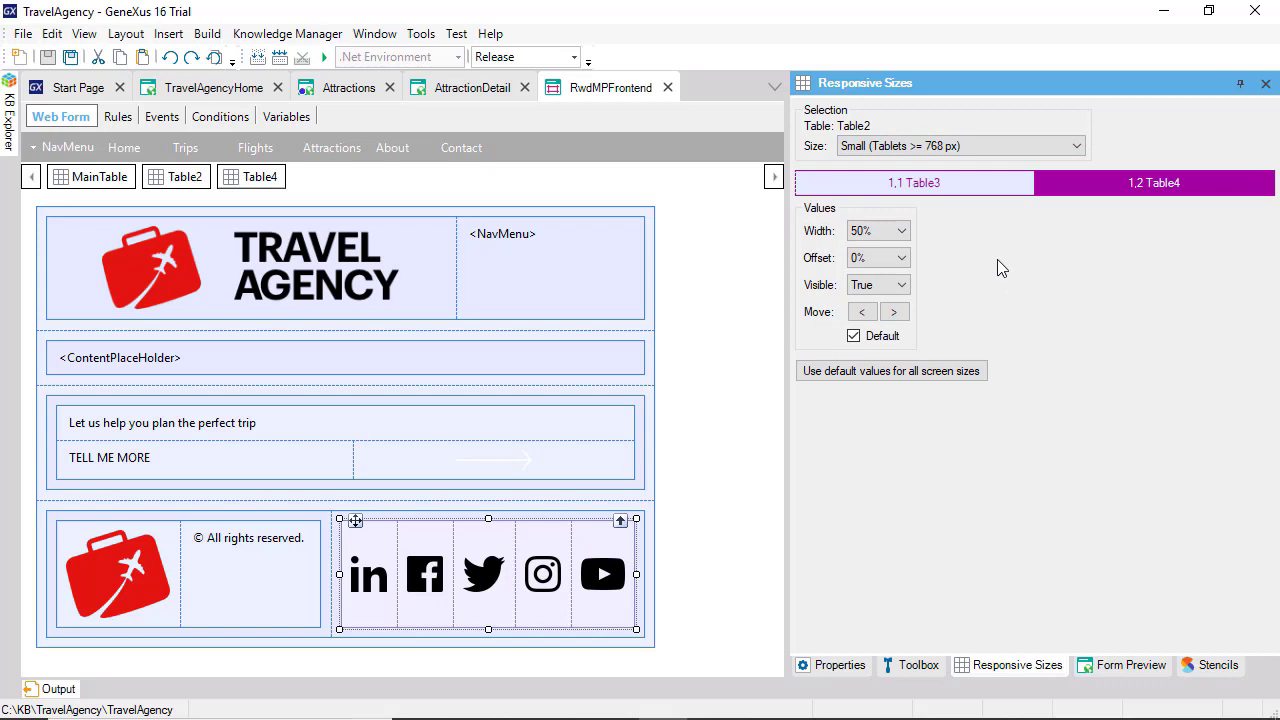
{"action": "left_click", "coordinate": [943, 182]}
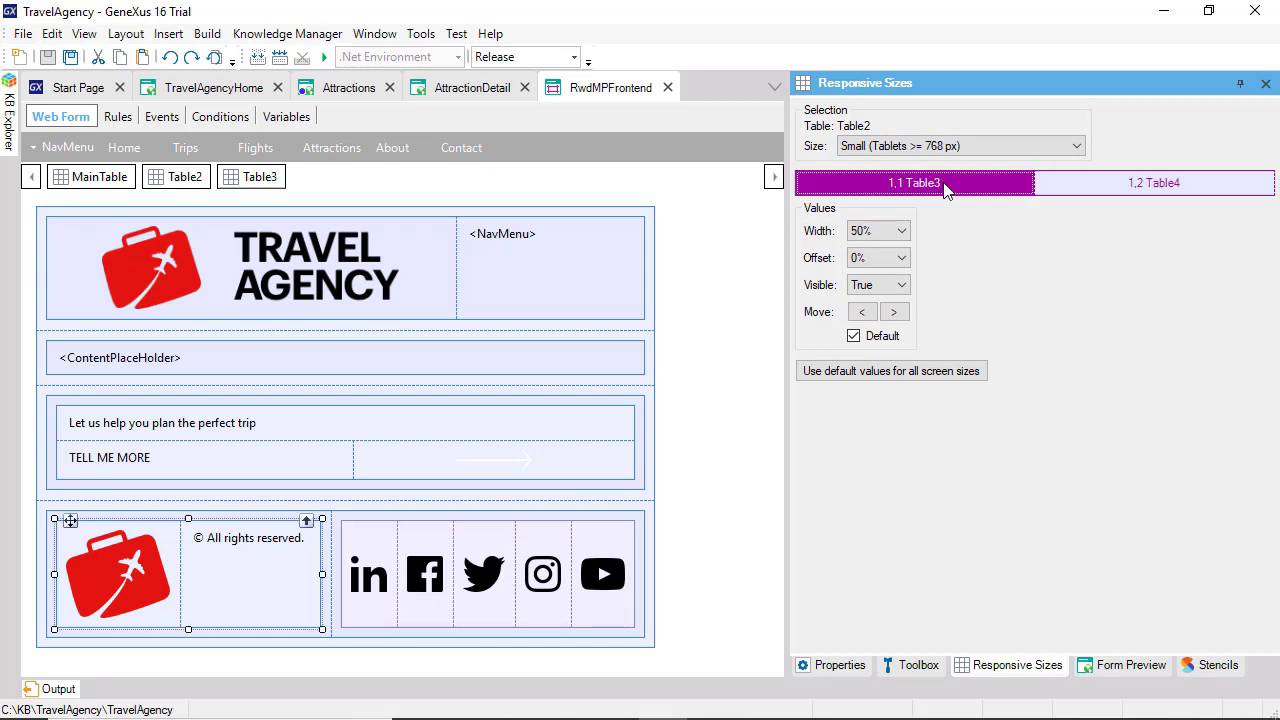
{"action": "left_click", "coordinate": [1100, 190]}
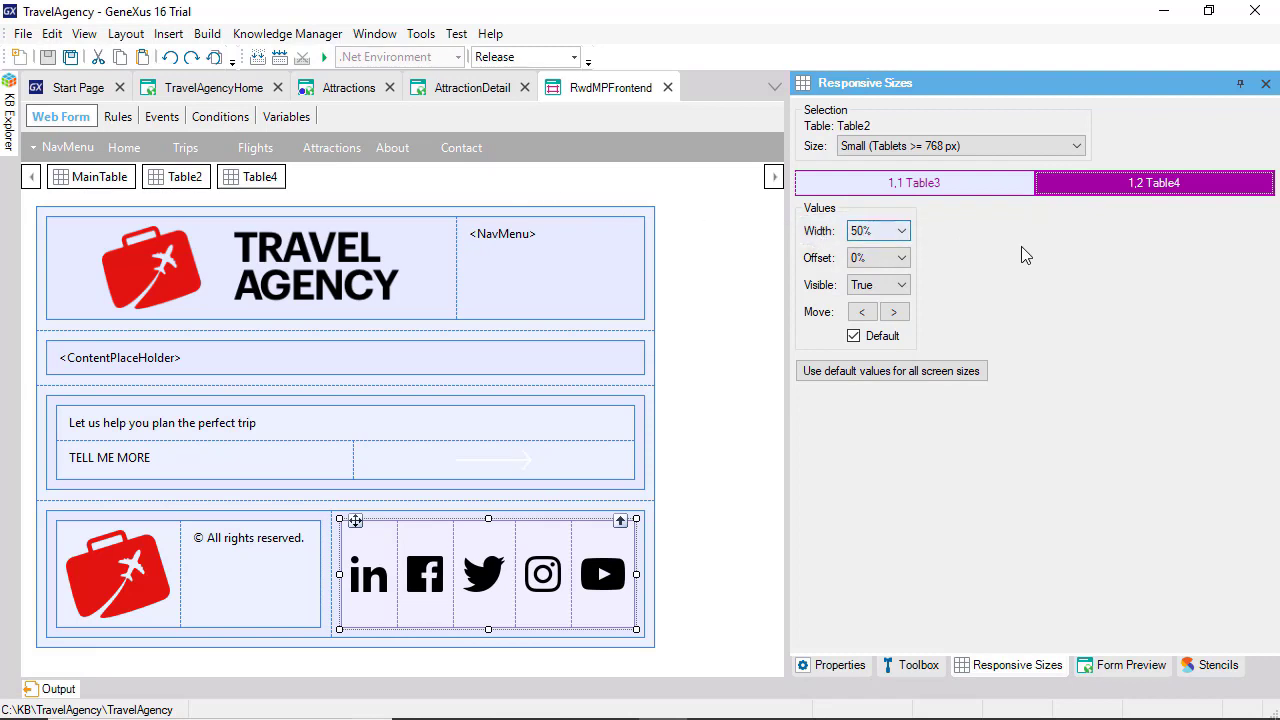
Step: Review the footer table's responsive values for the Medium (Desktop >= 992 px) and Large (Desktop >= 1200 px) sizes
{"action": "left_click", "coordinate": [1077, 146]}
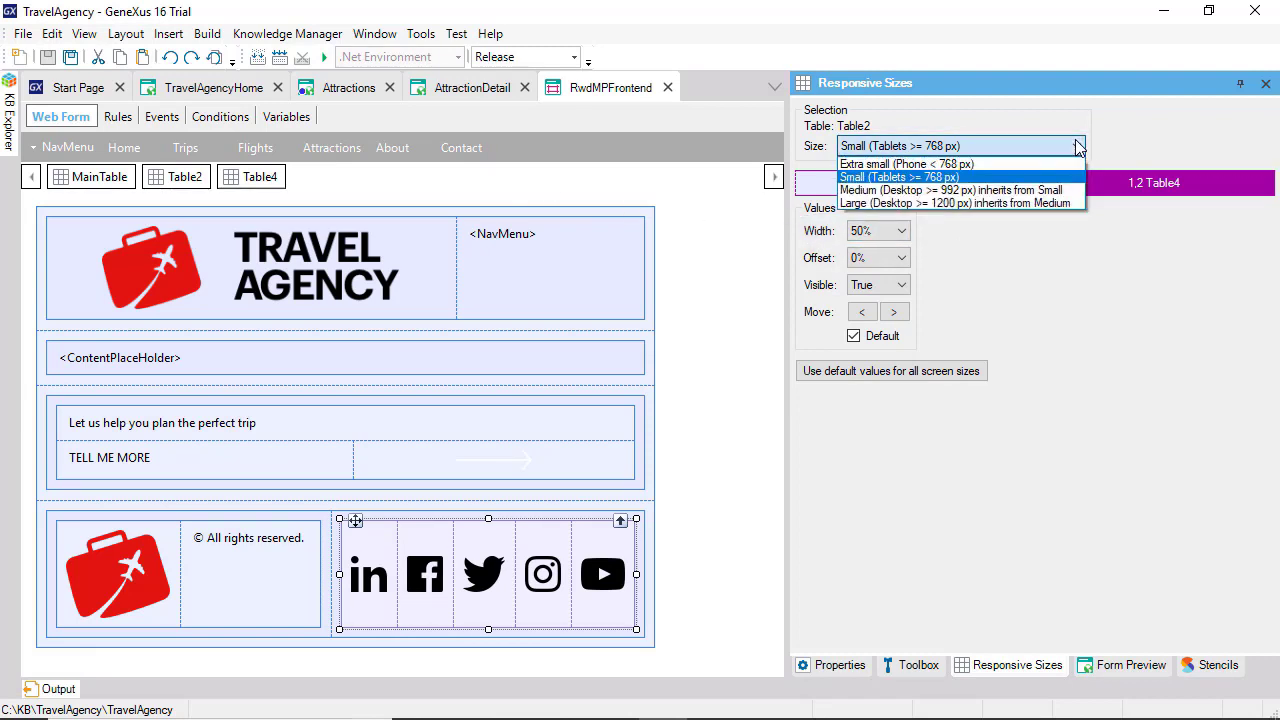
{"action": "left_click", "coordinate": [1042, 191]}
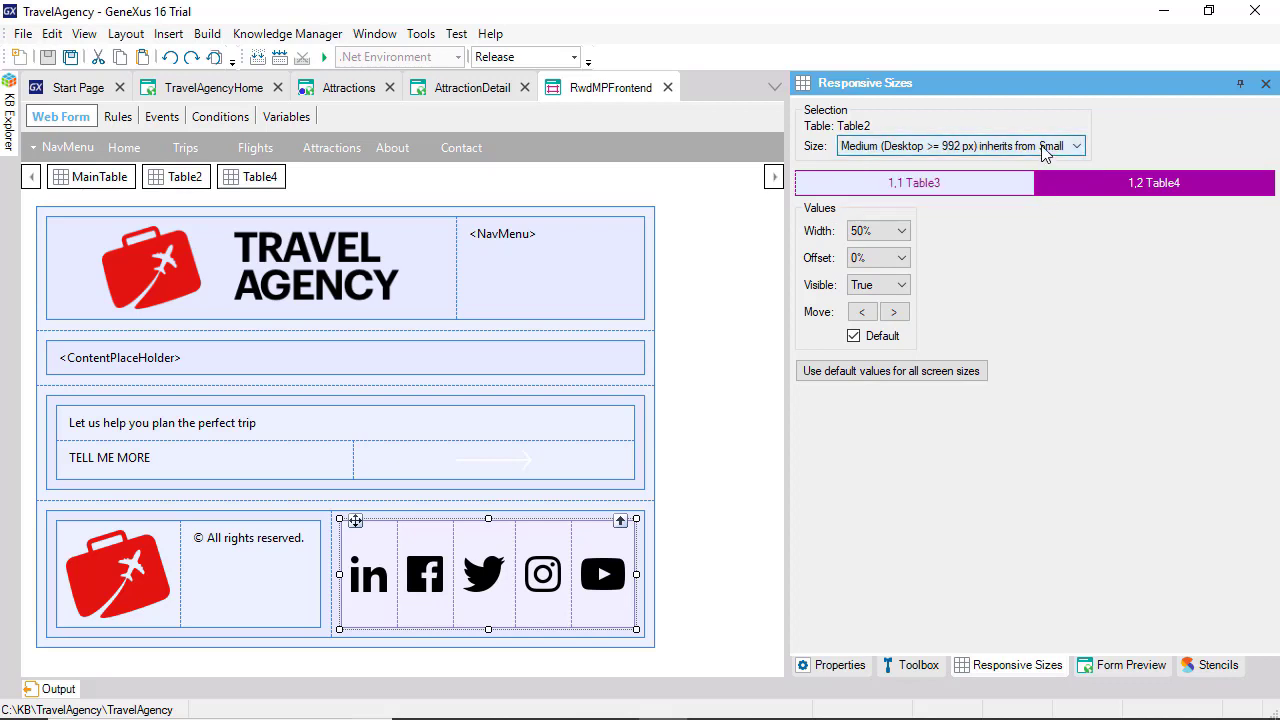
{"action": "left_click", "coordinate": [1040, 146]}
{"action": "left_click", "coordinate": [1037, 206]}
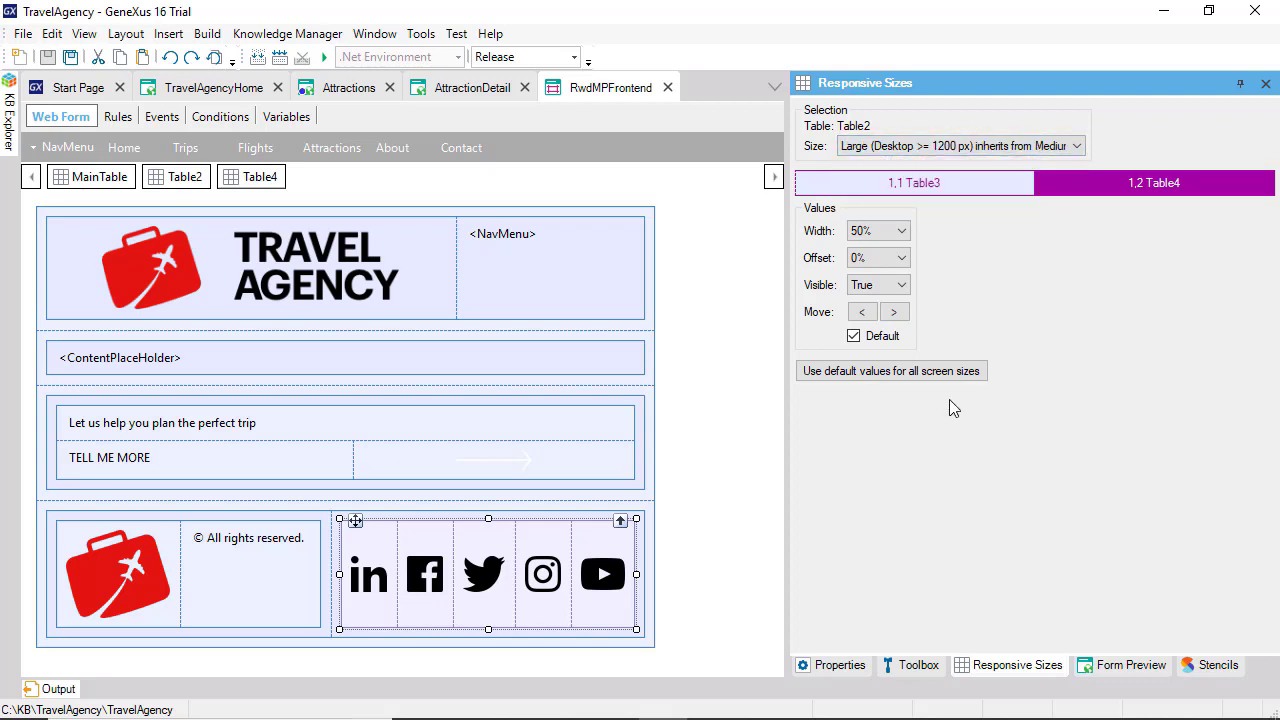
Step: Check the properties of the social icons table, Table4, and examine how its icons are laid out in the form preview
{"action": "left_click", "coordinate": [864, 665]}
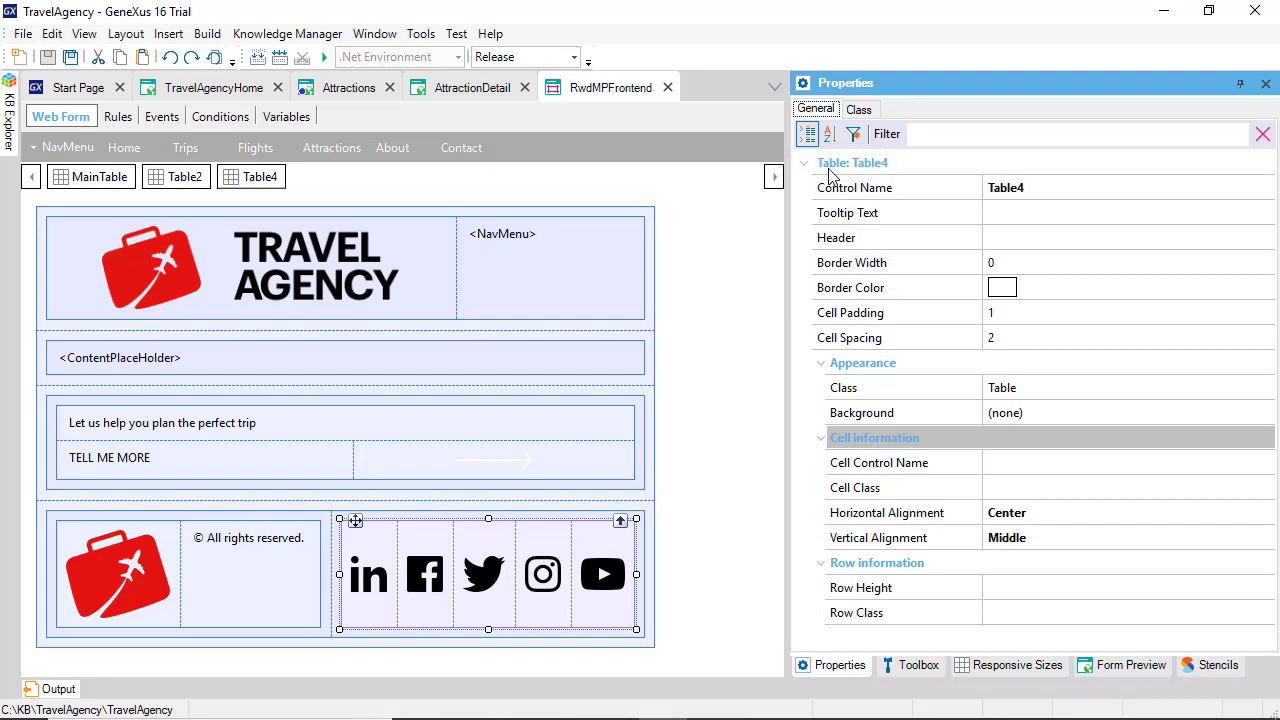
{"action": "left_click", "coordinate": [1116, 666]}
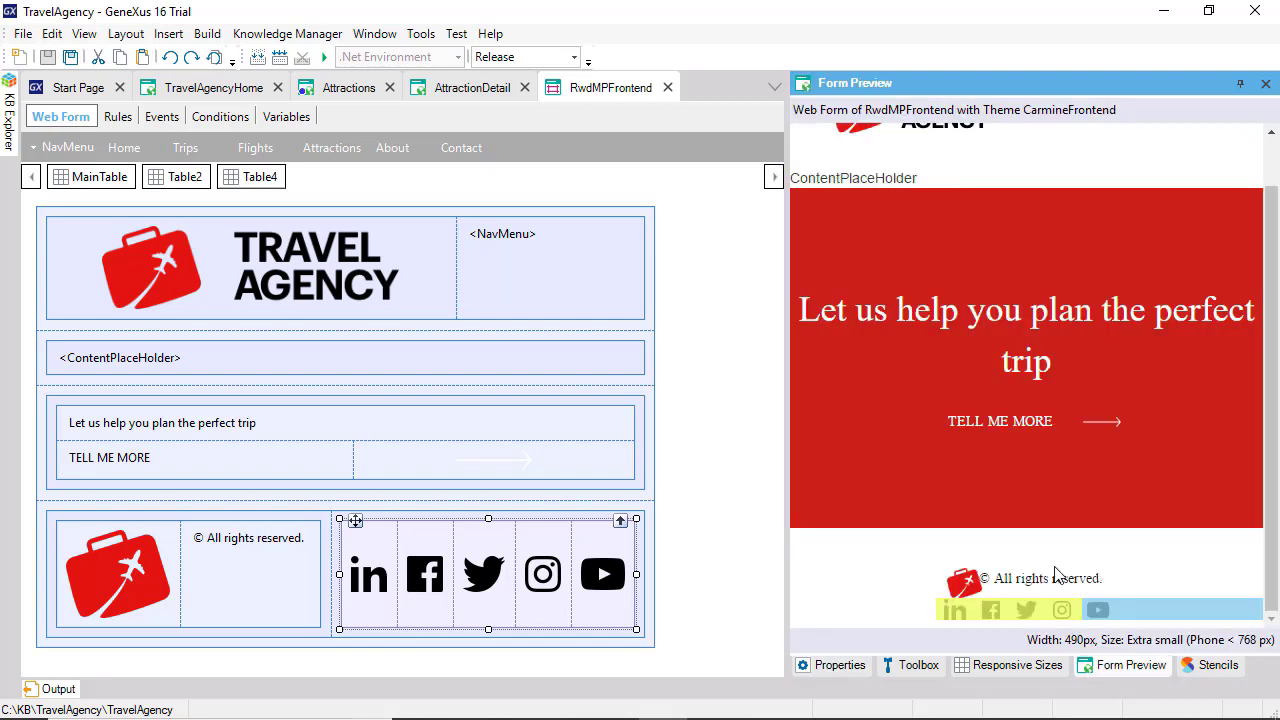
{"action": "left_click", "coordinate": [488, 507]}
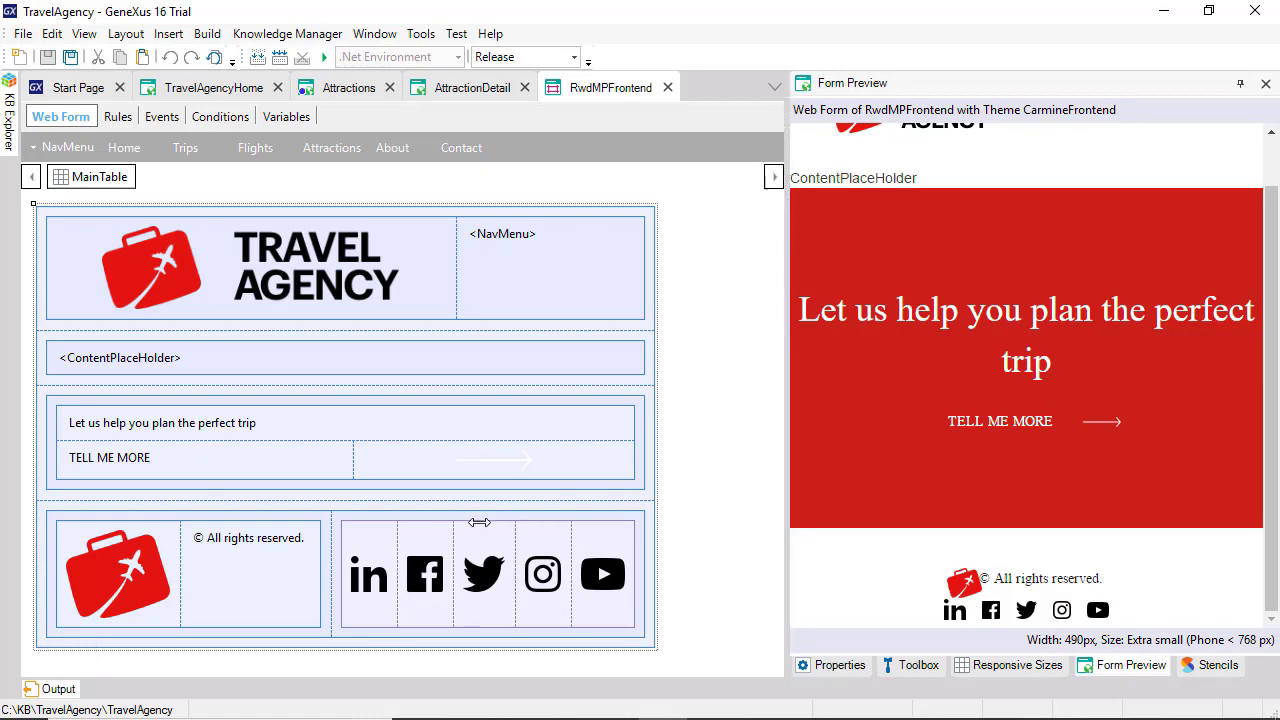
{"action": "left_click_drag", "start_coordinate": [479, 522], "coordinate": [429, 509]}
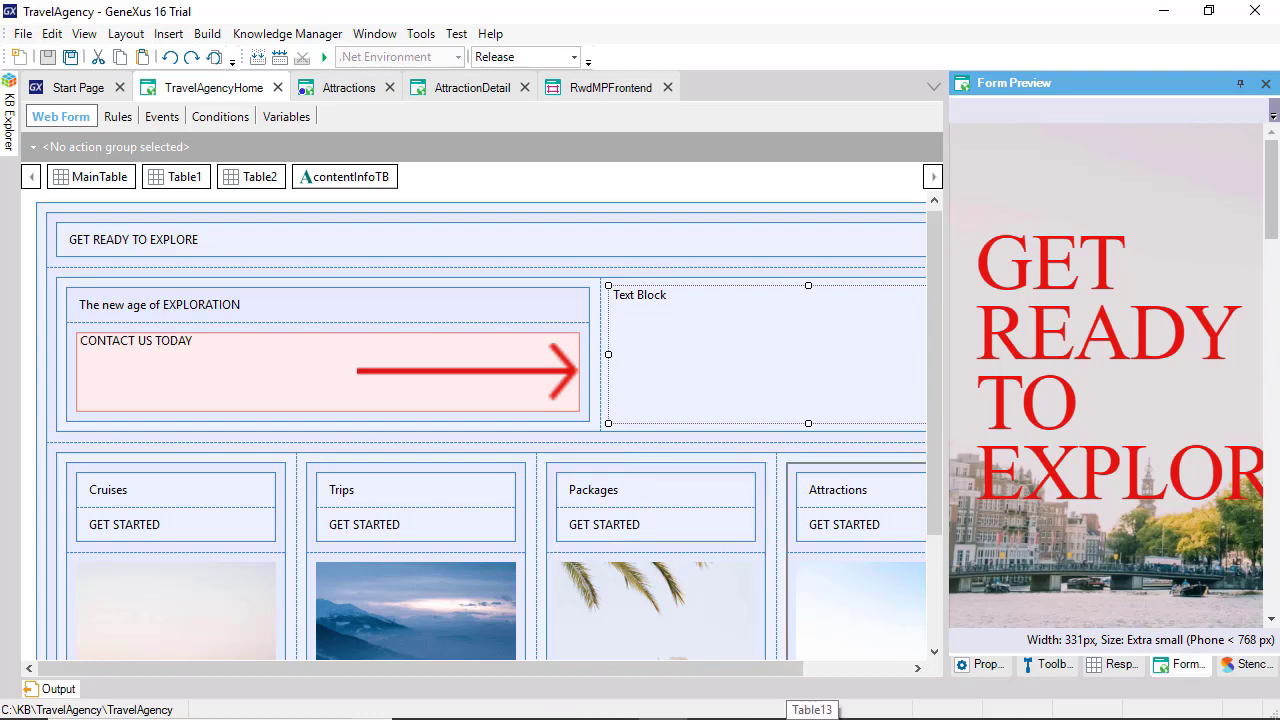
Step: Compare the four category cards of TravelAgencyHome in the form preview at phone width and at Medium desktop width
{"action": "left_click_drag", "start_coordinate": [1270, 229], "coordinate": [1270, 422]}
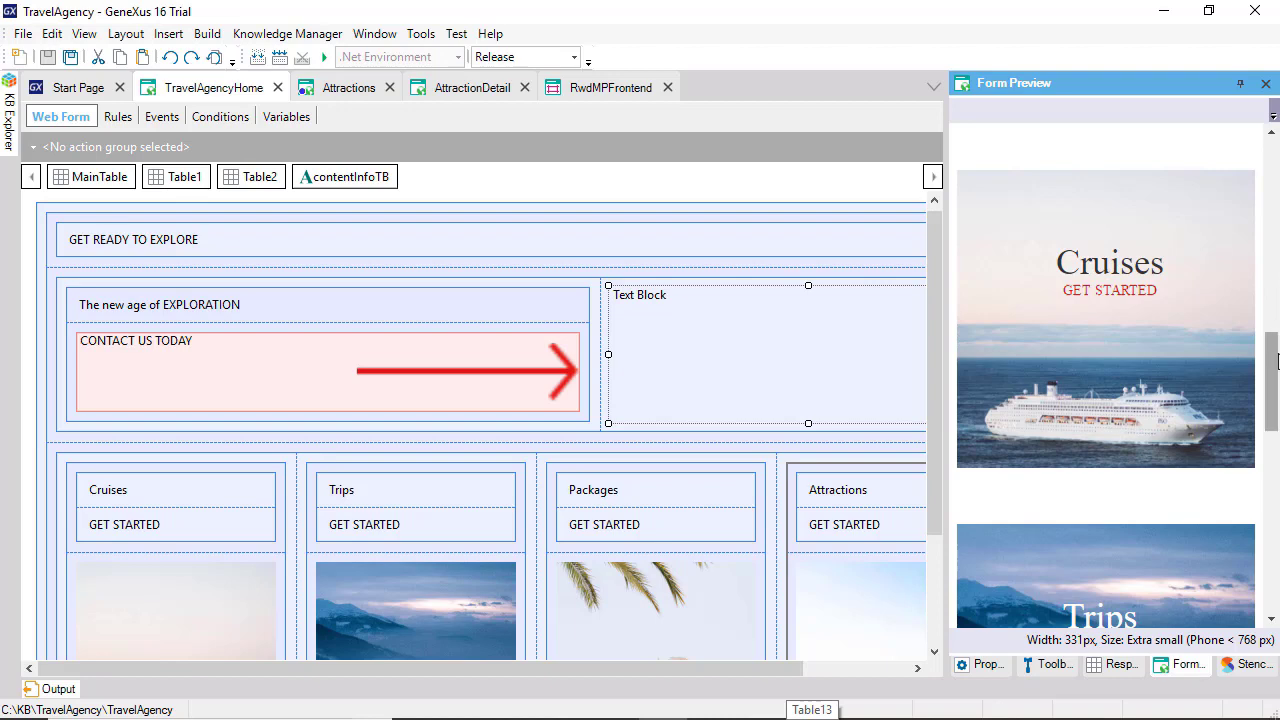
{"action": "left_click_drag", "start_coordinate": [1270, 372], "coordinate": [1270, 558]}
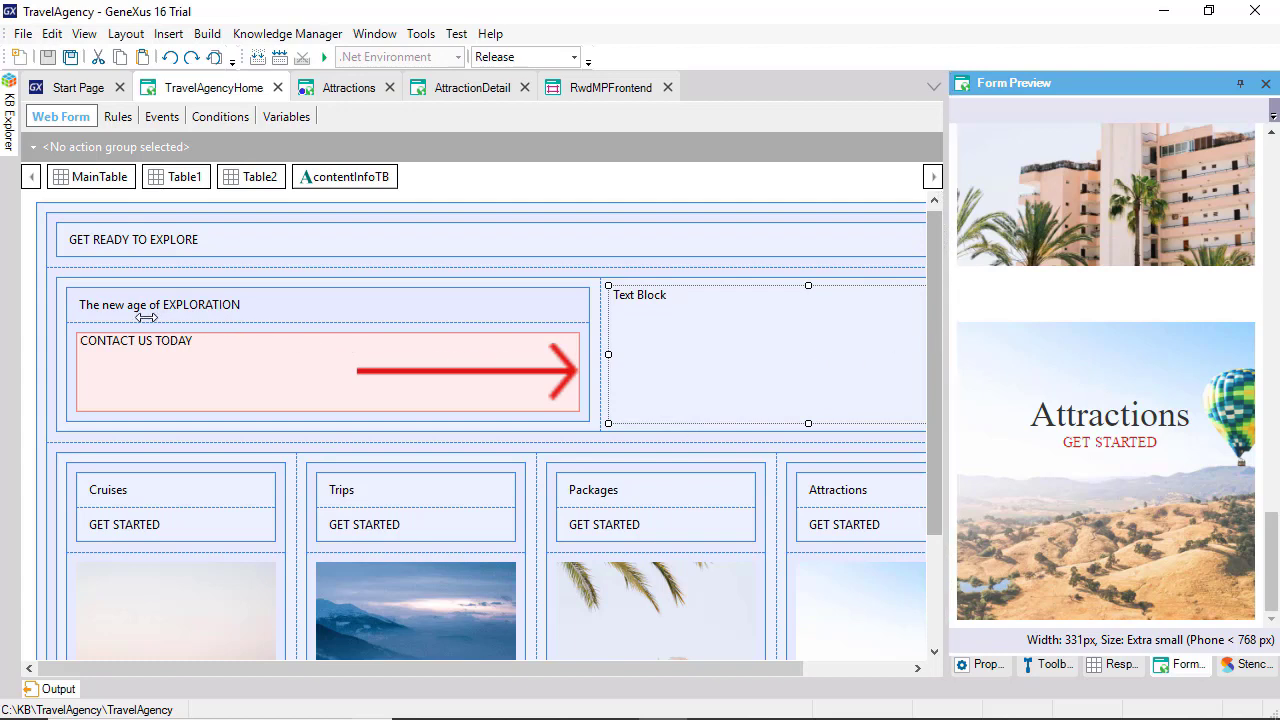
{"action": "left_click_drag", "start_coordinate": [146, 317], "coordinate": [146, 317]}
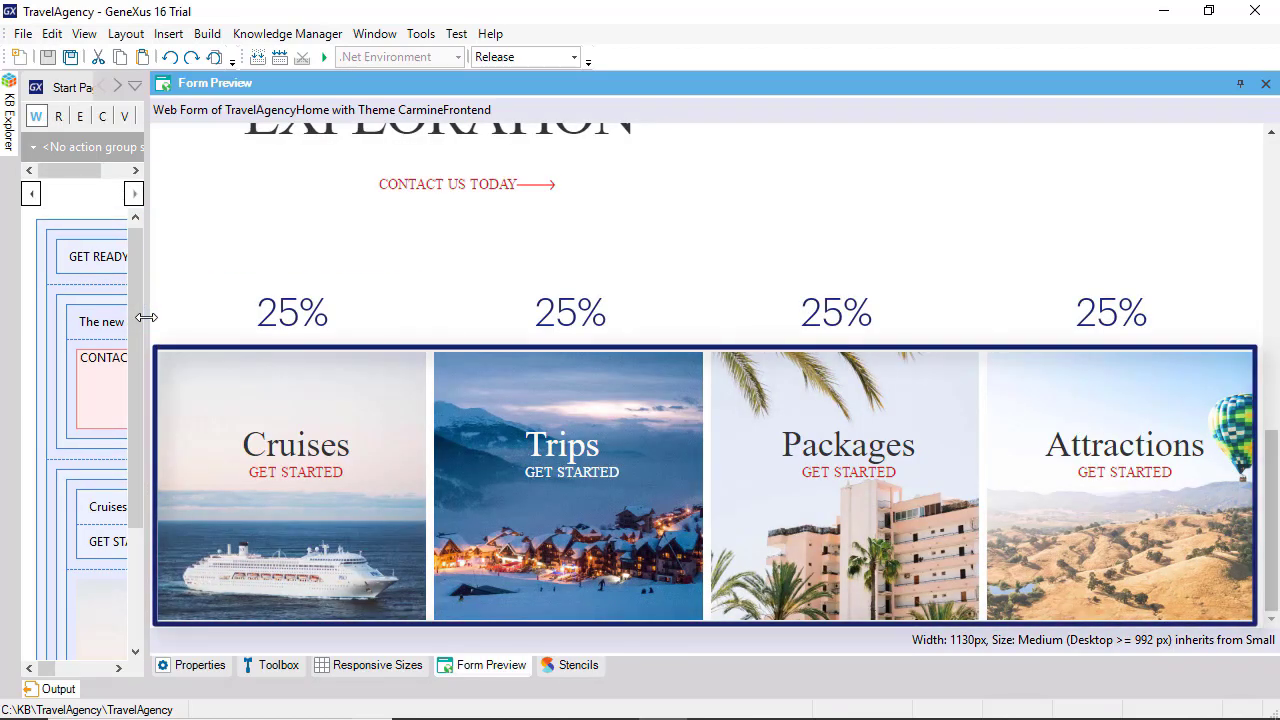
{"action": "left_click_drag", "start_coordinate": [146, 317], "coordinate": [971, 375]}
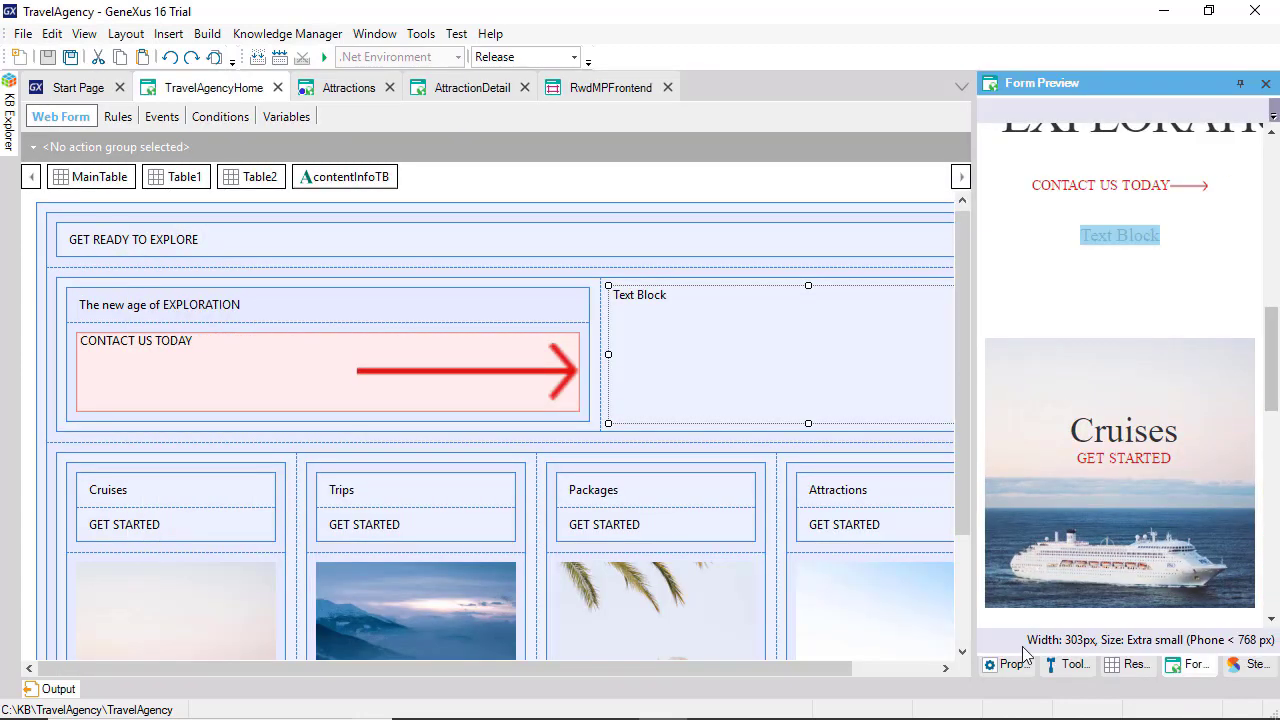
Step: Open the responsive sizes of Table3, which holds the category cards, and inspect each card's width for the Large size
{"action": "left_click", "coordinate": [1008, 663]}
{"action": "left_click", "coordinate": [497, 468]}
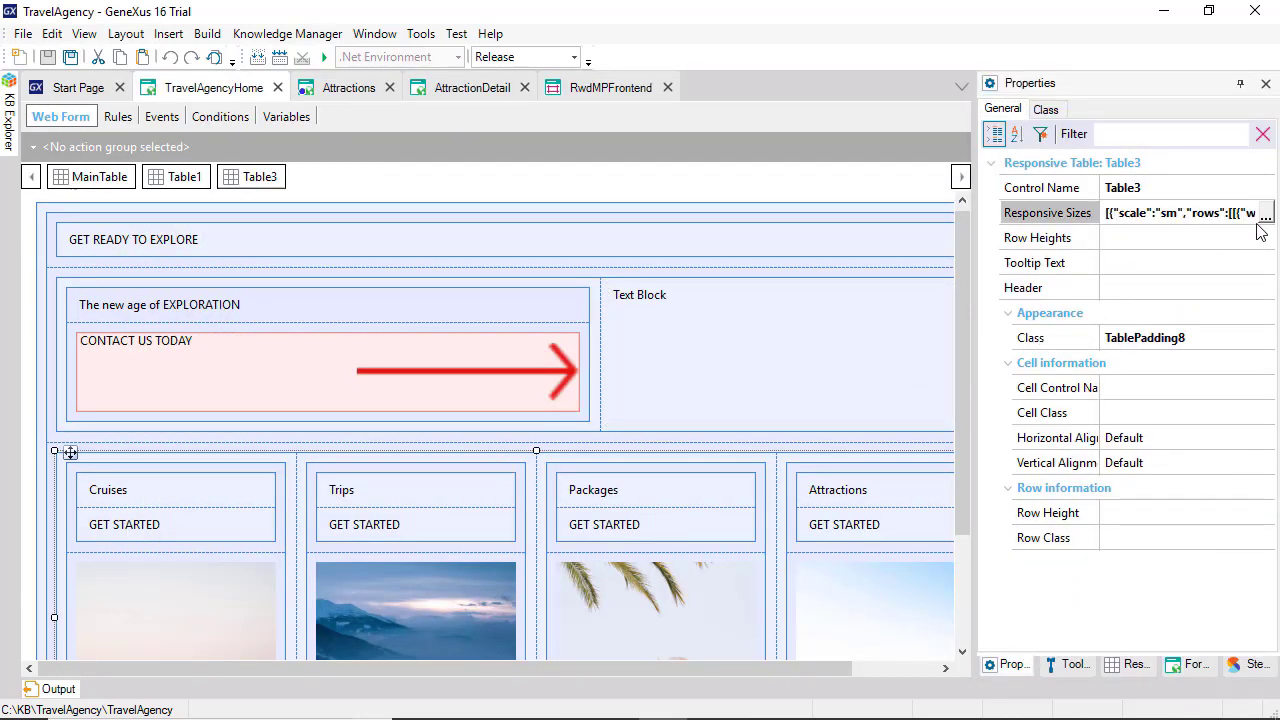
{"action": "left_click", "coordinate": [1265, 213]}
{"action": "left_click", "coordinate": [1028, 188]}
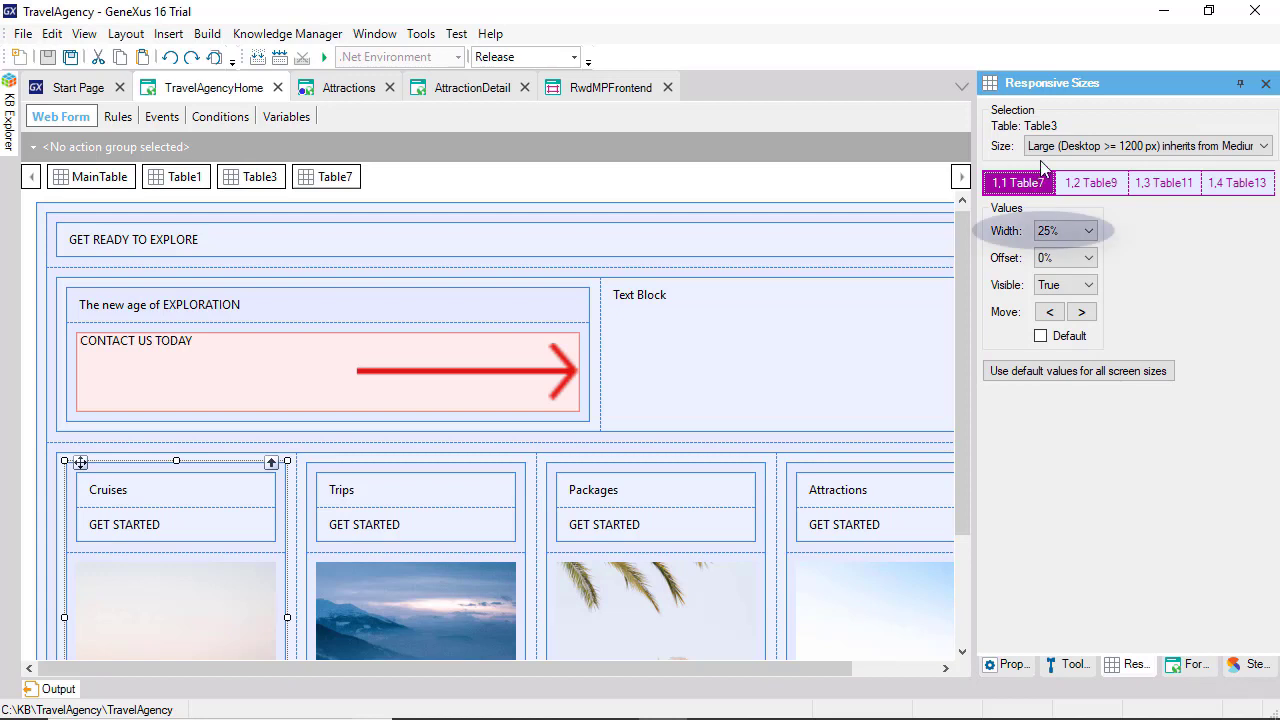
{"action": "left_click", "coordinate": [1087, 187]}
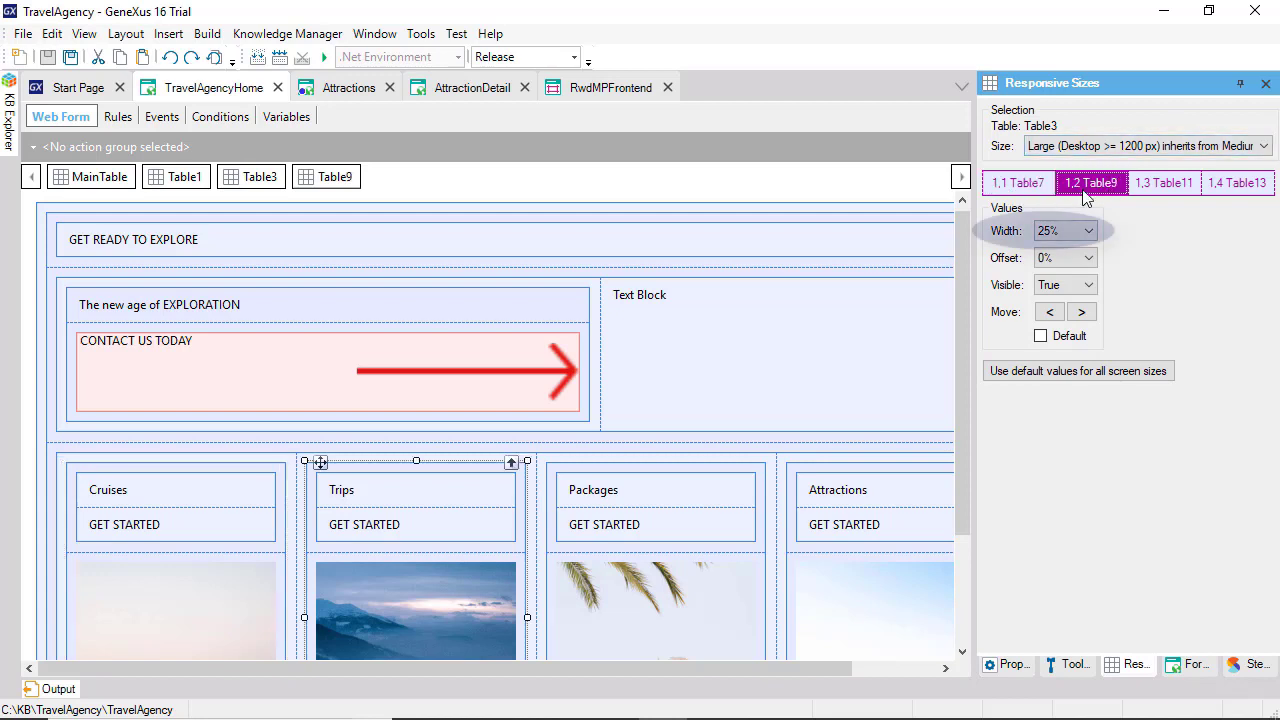
{"action": "left_click", "coordinate": [1152, 186]}
{"action": "left_click", "coordinate": [1236, 185]}
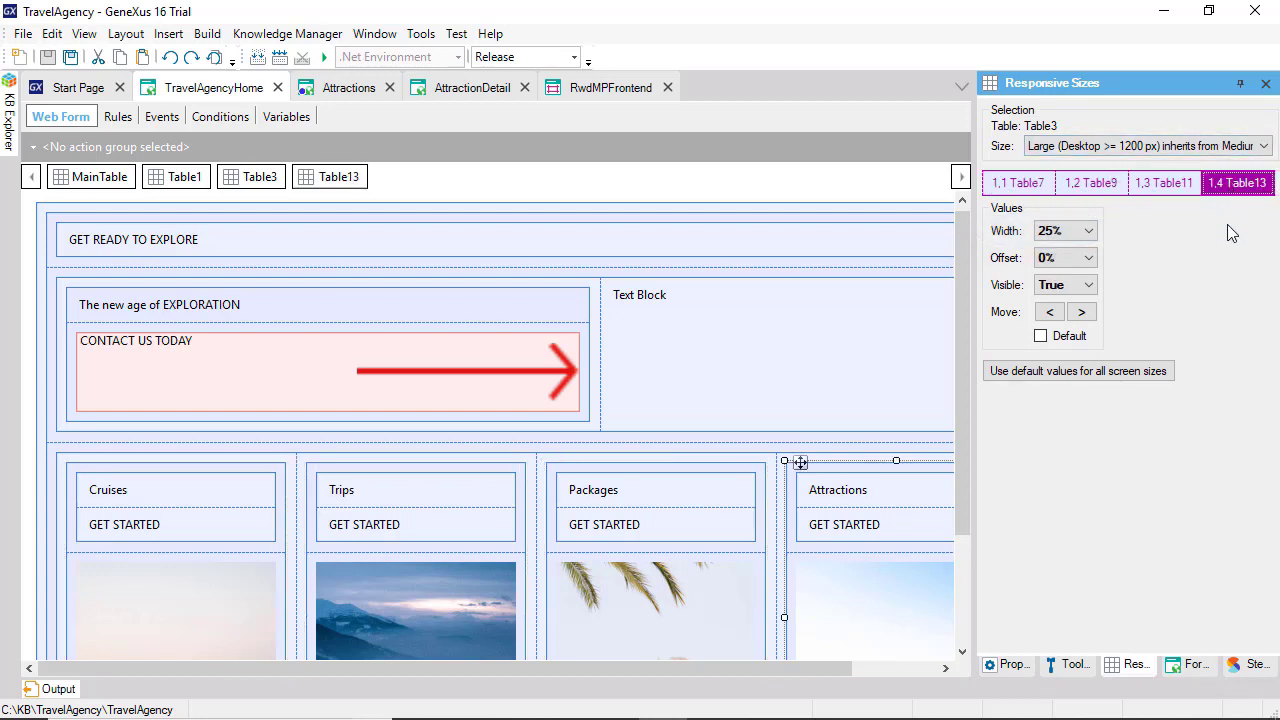
Step: Inspect the widths of all four category cards in Table3 for the Small (Tablets >= 768 px) size
{"action": "left_click", "coordinate": [1262, 146]}
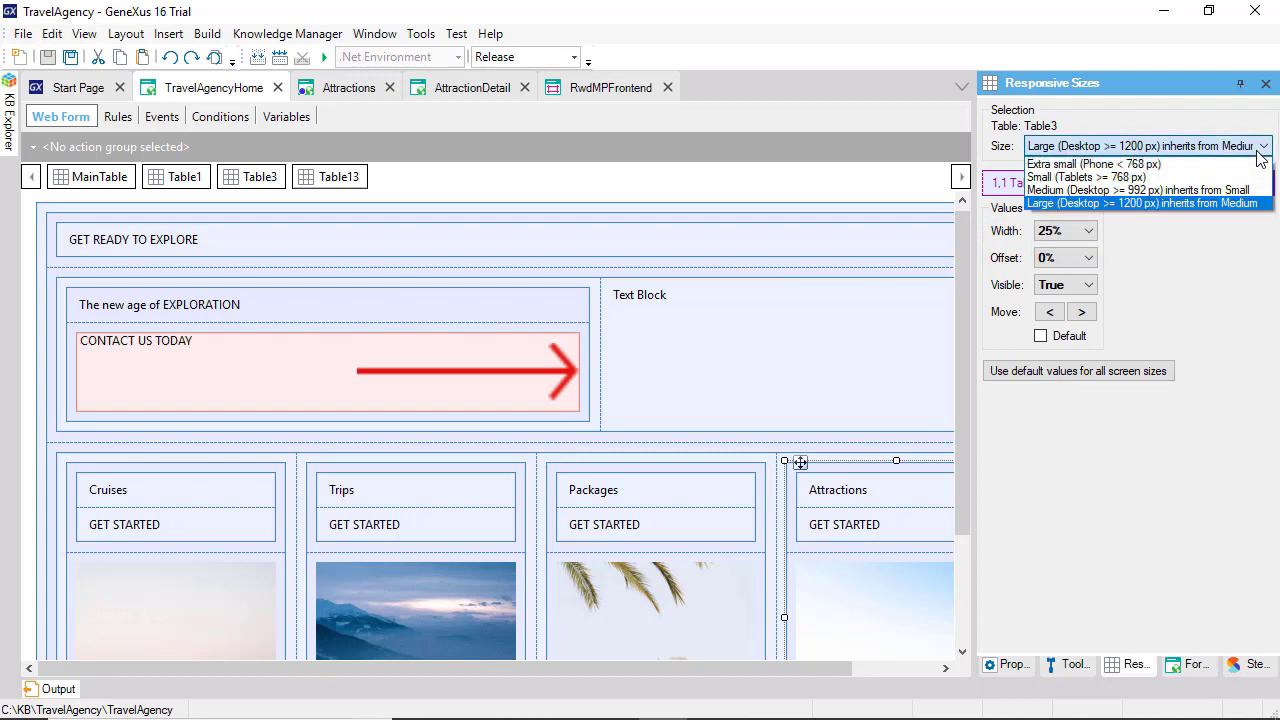
{"action": "left_click", "coordinate": [1086, 177]}
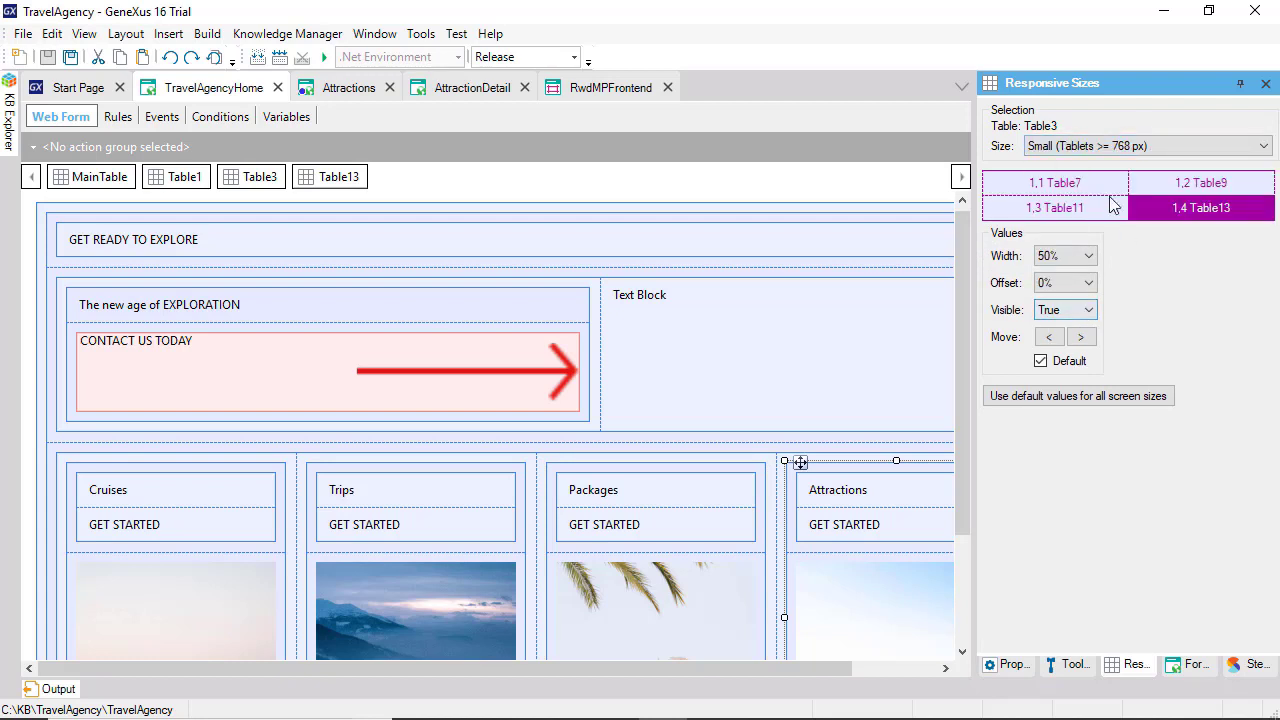
{"action": "left_click", "coordinate": [1099, 184]}
{"action": "left_click", "coordinate": [1156, 183]}
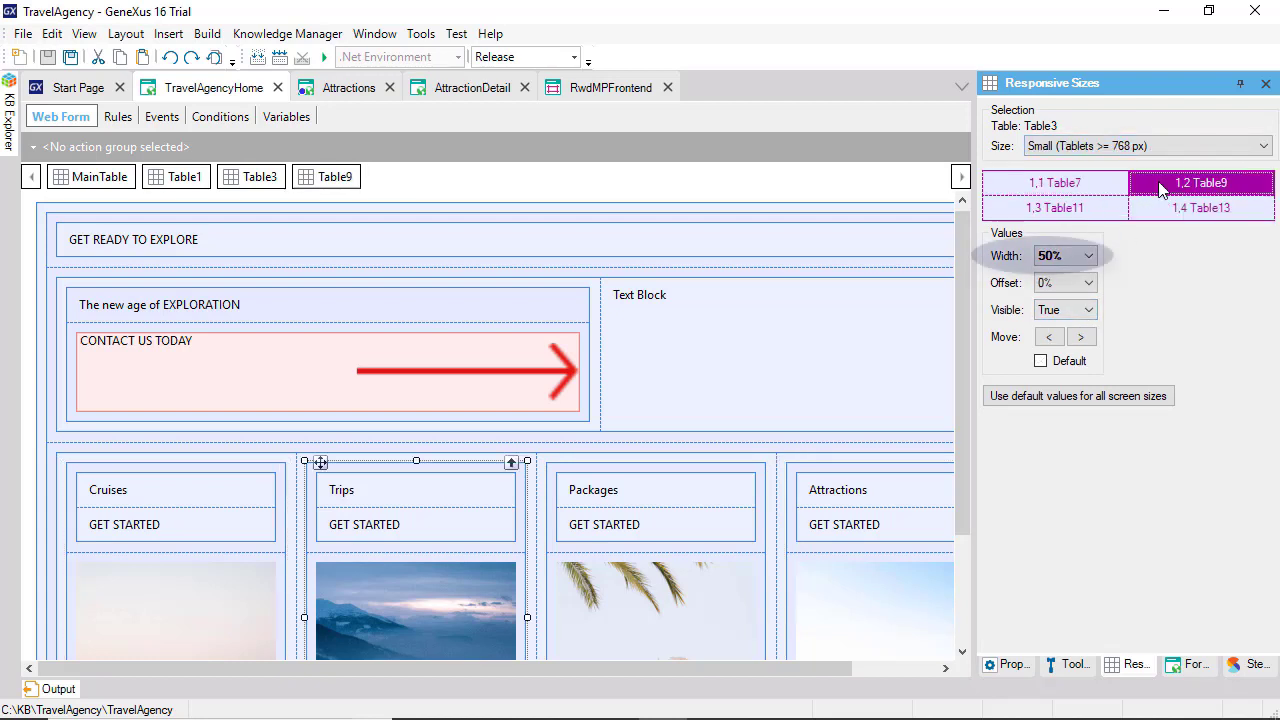
{"action": "left_click", "coordinate": [1100, 207]}
{"action": "key", "text": "Right"}
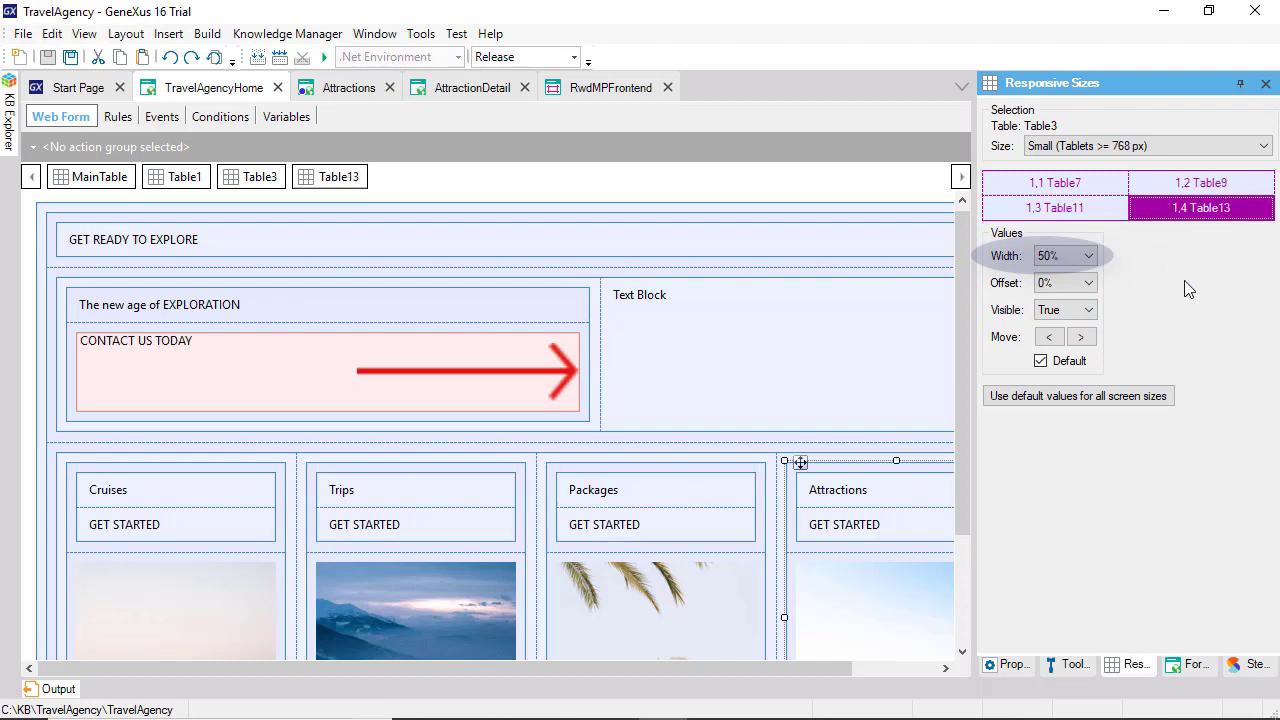
Step: Examine the category cards in the form preview at Small tablet width and again at Extra small phone width
{"action": "left_click", "coordinate": [1195, 665]}
{"action": "left_click_drag", "start_coordinate": [978, 350], "coordinate": [329, 340]}
{"action": "scroll", "coordinate": [752, 380], "scroll_direction": "down", "scroll_amount": 1}
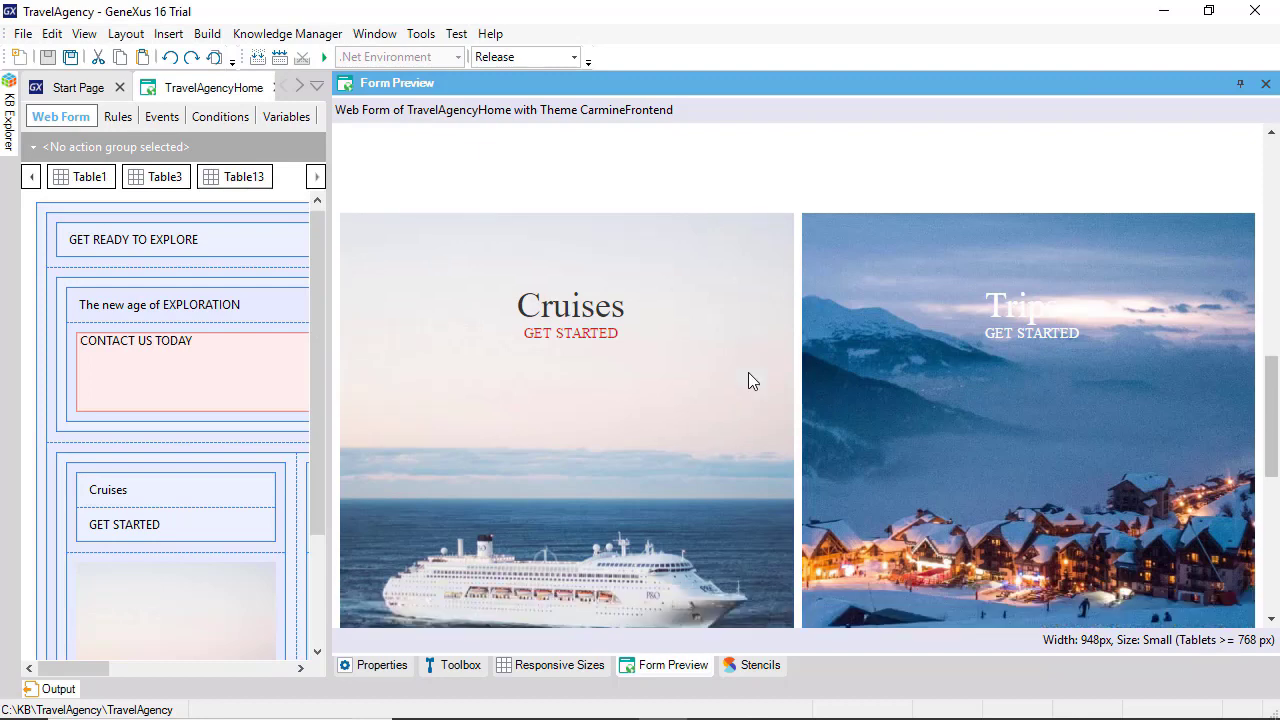
{"action": "scroll", "coordinate": [750, 381], "scroll_direction": "down", "scroll_amount": 8}
{"action": "scroll", "coordinate": [750, 381], "scroll_direction": "up", "scroll_amount": 9}
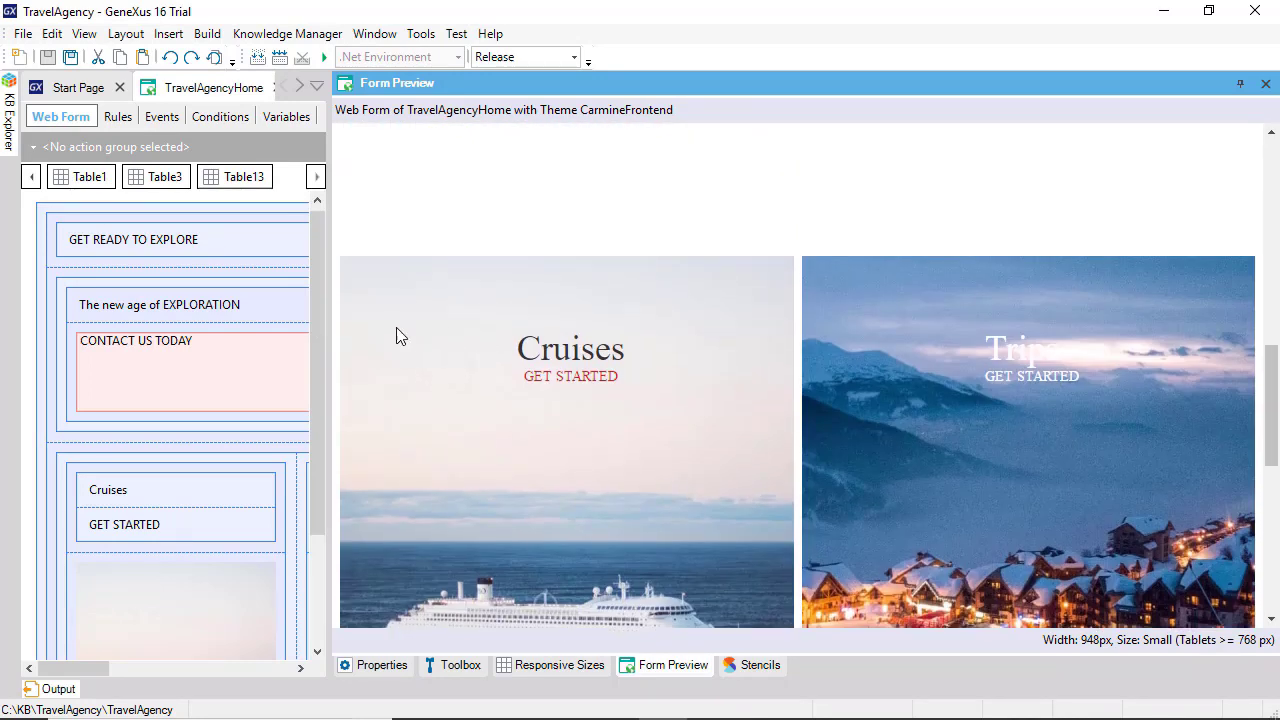
{"action": "left_click_drag", "start_coordinate": [331, 330], "coordinate": [863, 337]}
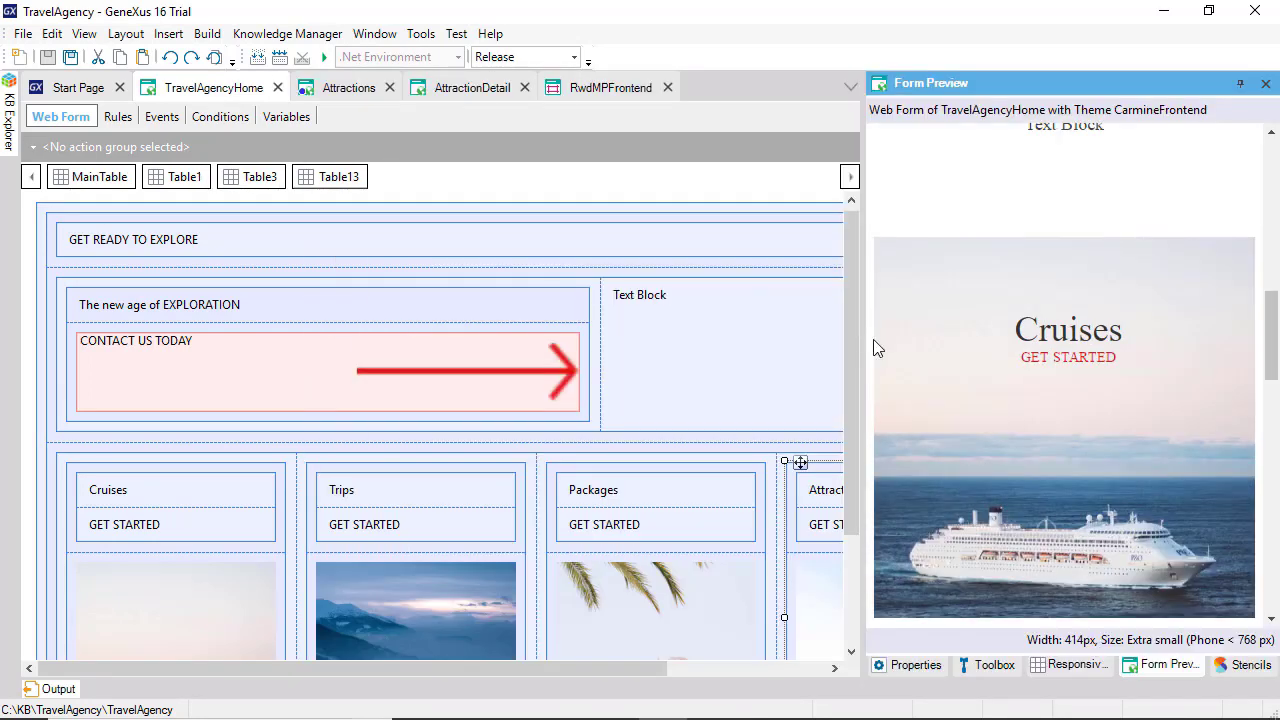
{"action": "left_click_drag", "start_coordinate": [1272, 346], "coordinate": [1272, 439]}
Step: Reopen the responsive sizes of Table3, the table holding the four category cards
{"action": "left_click", "coordinate": [900, 664]}
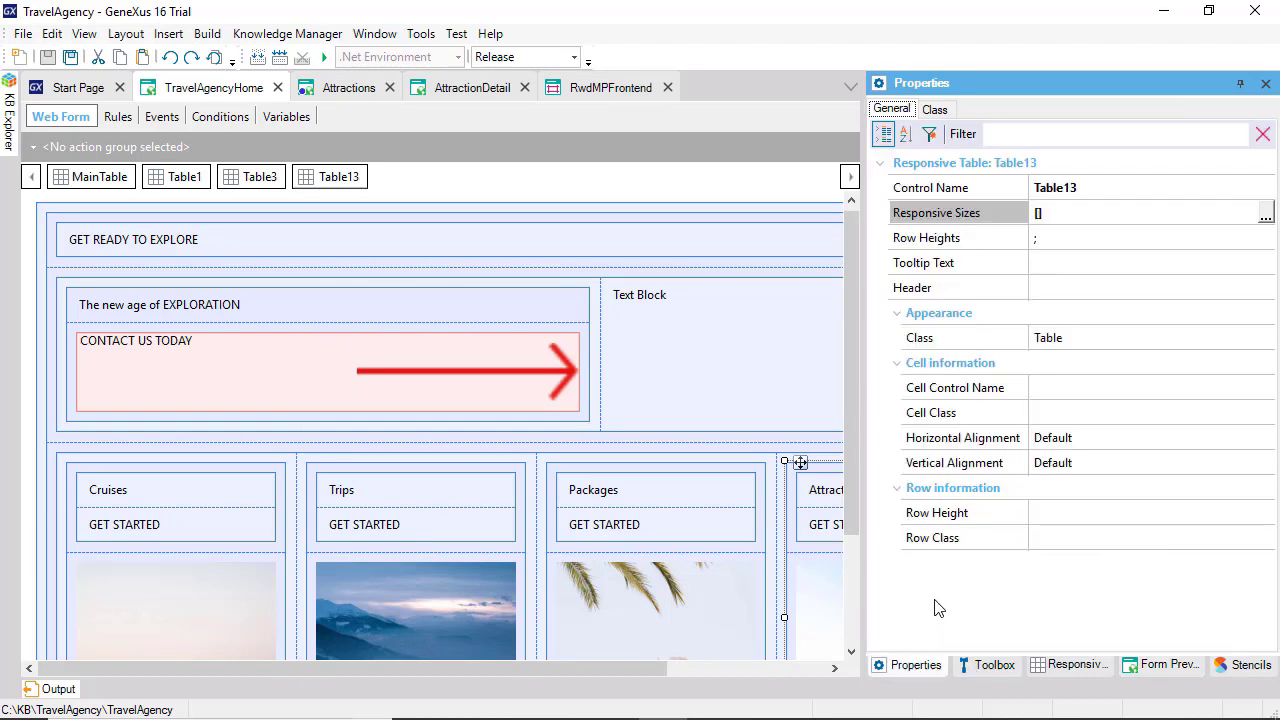
{"action": "left_click", "coordinate": [1266, 217]}
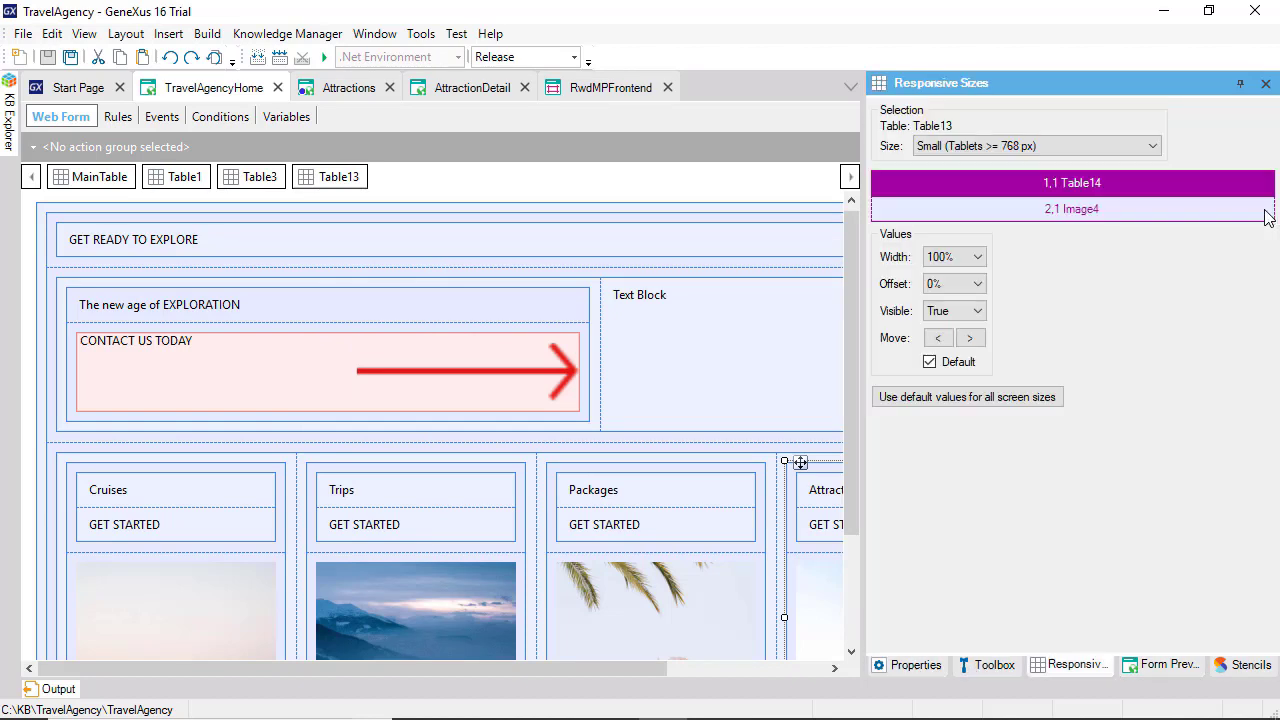
{"action": "left_click", "coordinate": [532, 456]}
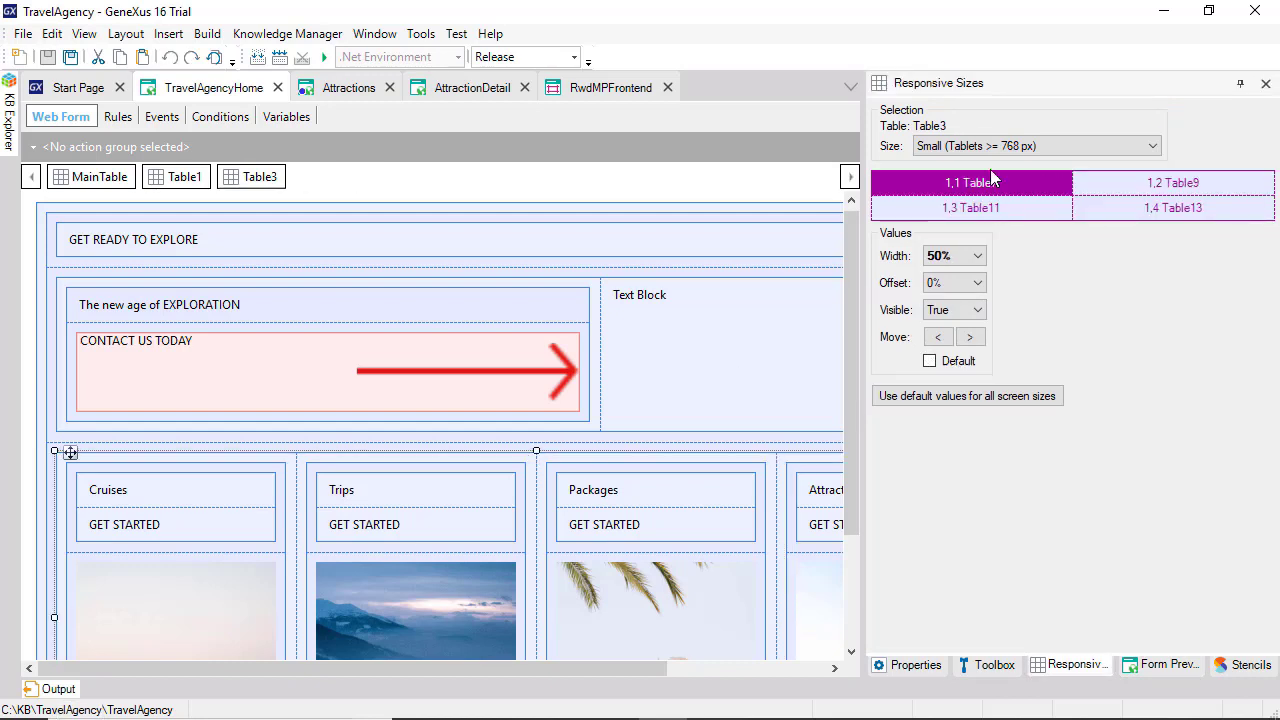
Step: Inspect the widths of all four category cards in Table3 for the Extra small (Phone < 768 px) size
{"action": "left_click", "coordinate": [1040, 146]}
{"action": "left_click", "coordinate": [980, 160]}
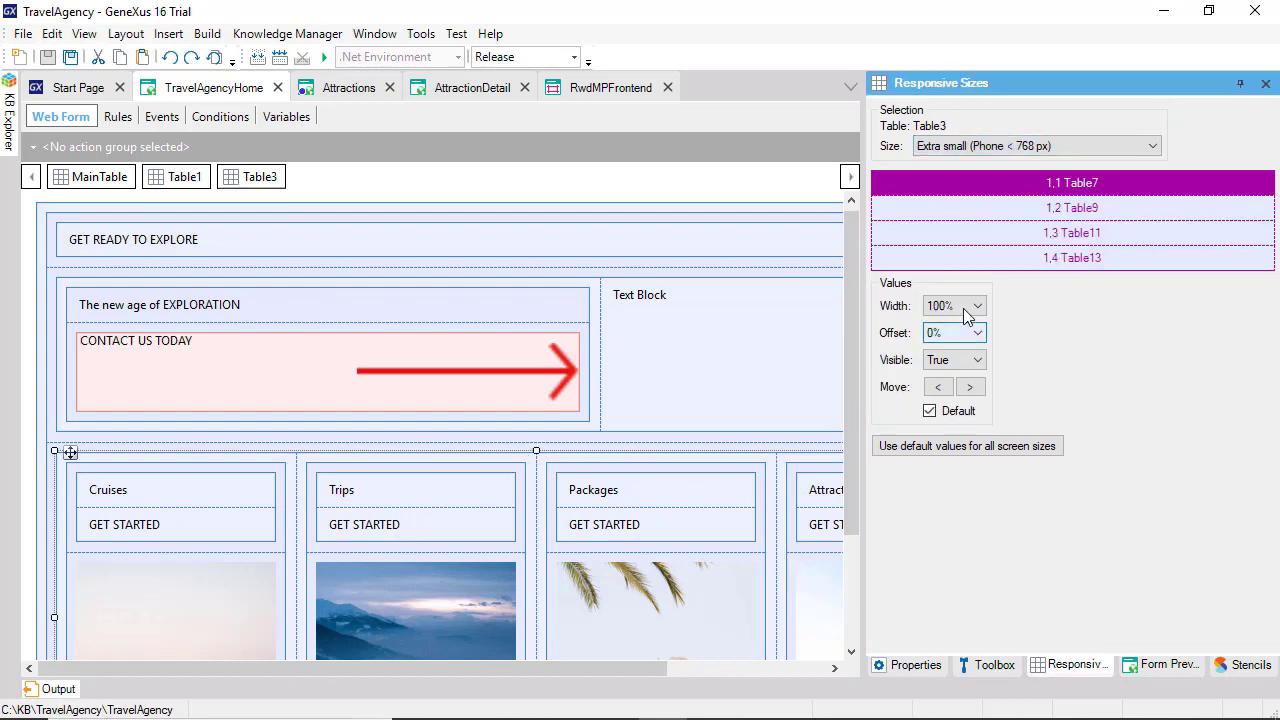
{"action": "left_click", "coordinate": [1016, 207]}
{"action": "left_click", "coordinate": [1019, 235]}
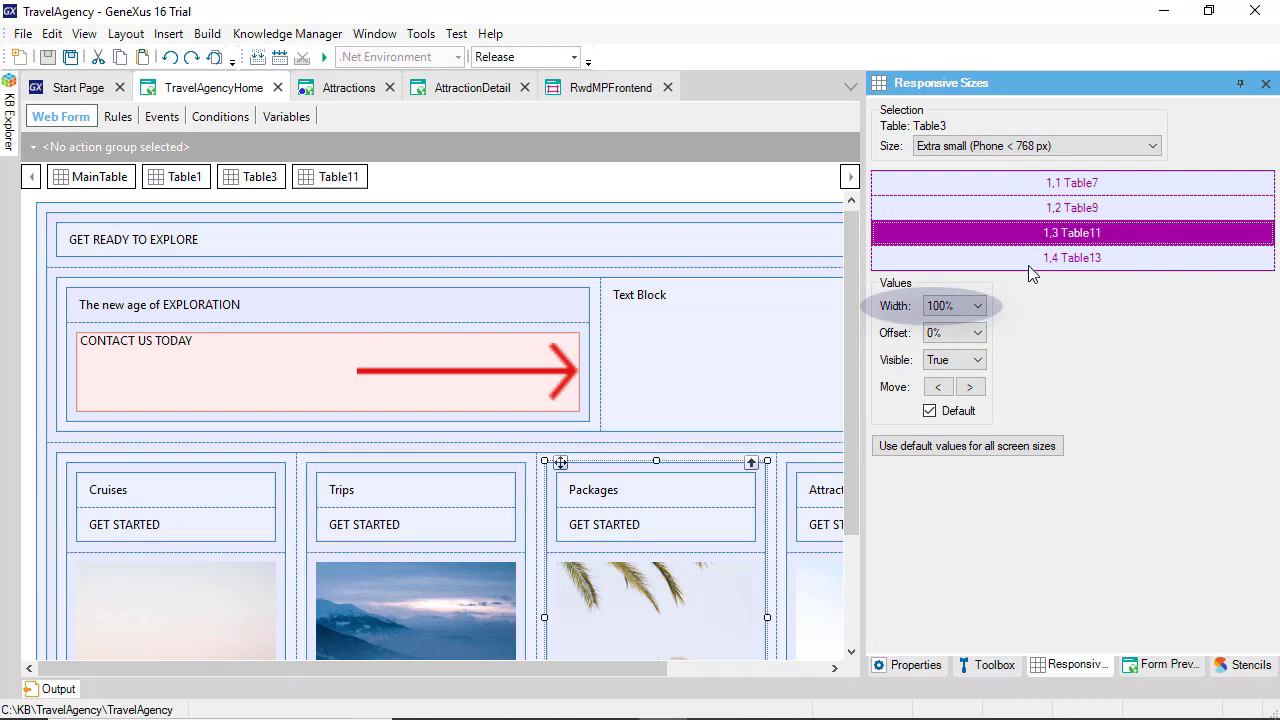
{"action": "left_click", "coordinate": [1026, 262]}
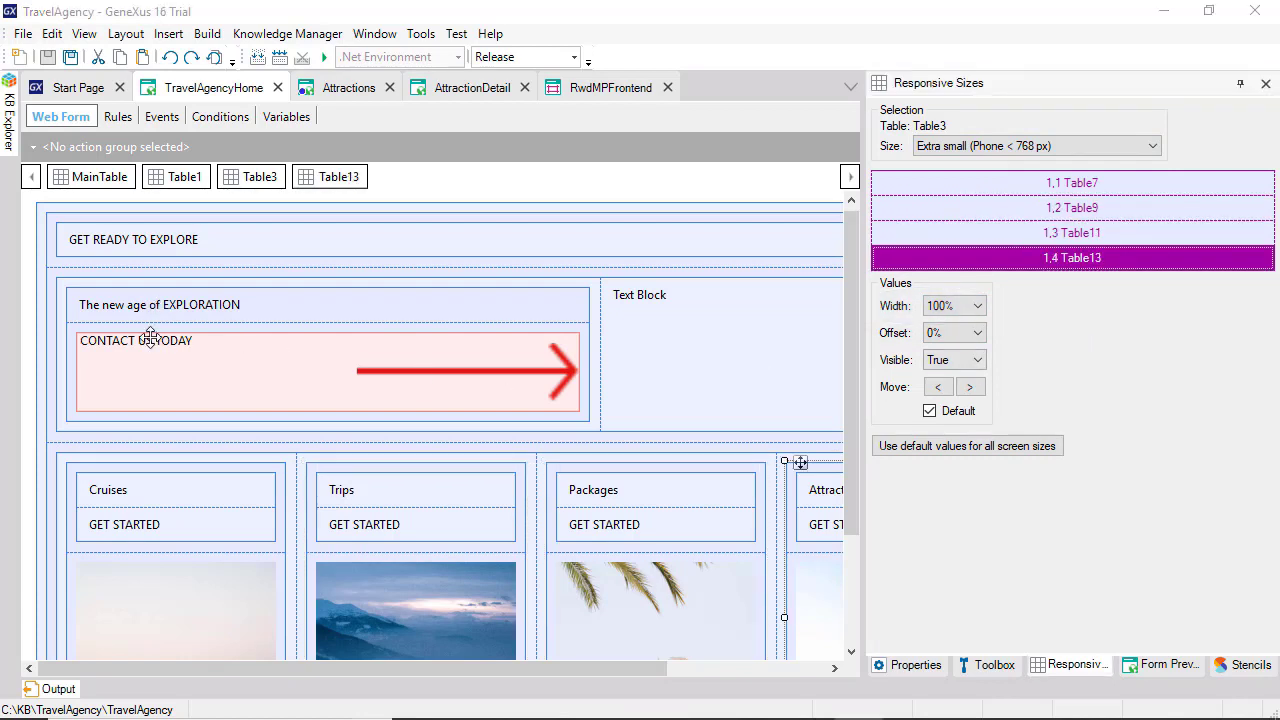
Step: Examine the form preview at Extra small phone width down to the Cruises card, slightly widening the preview
{"action": "left_click", "coordinate": [1163, 666]}
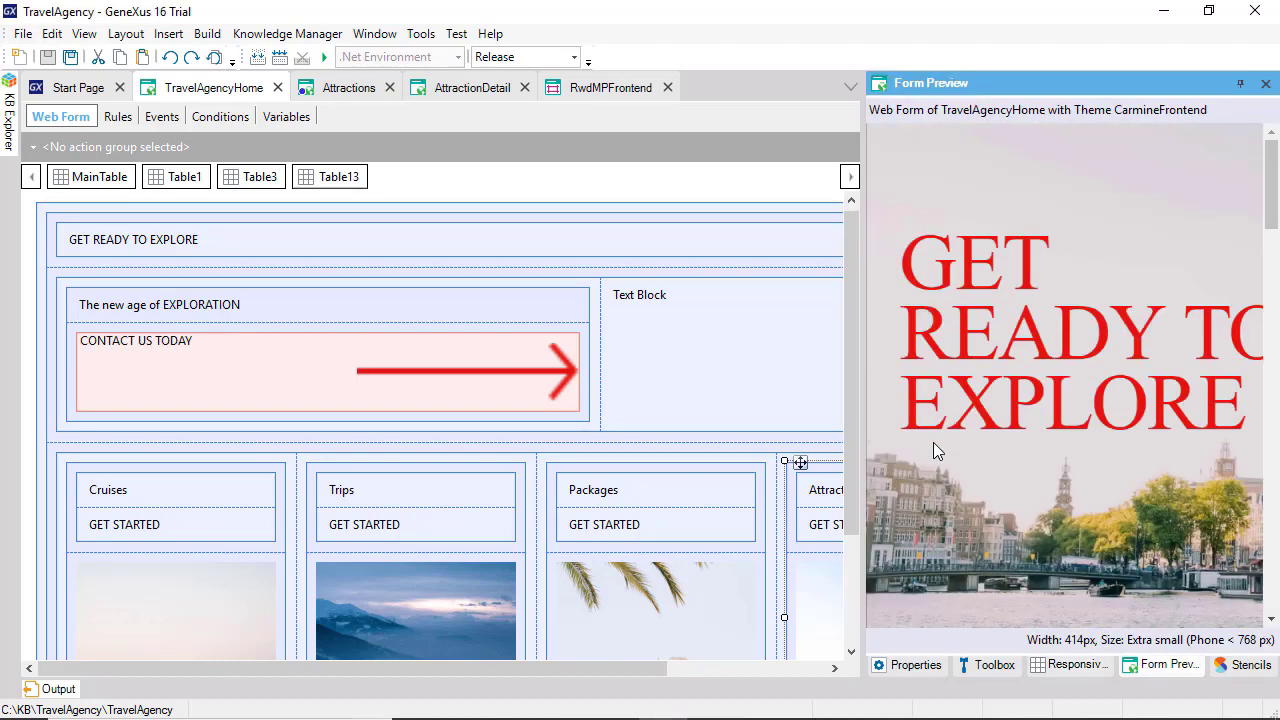
{"action": "scroll", "coordinate": [933, 443], "scroll_direction": "down", "scroll_amount": 4}
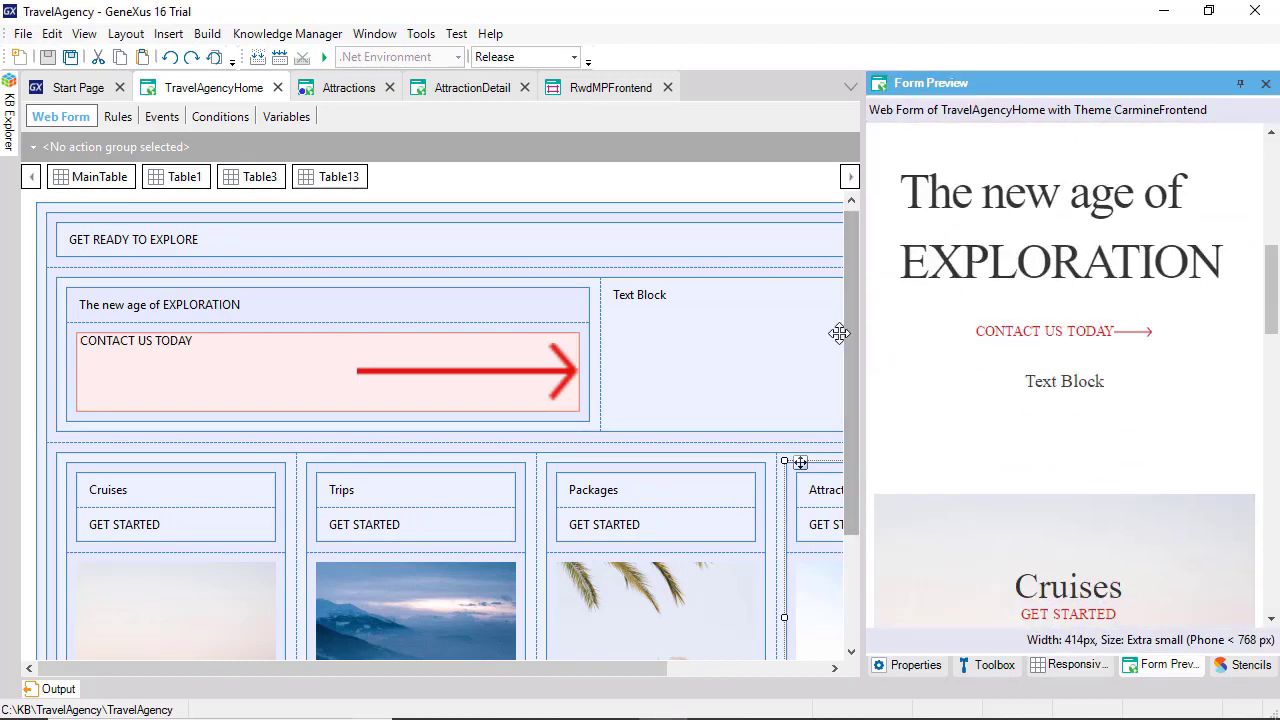
{"action": "left_click_drag", "start_coordinate": [860, 331], "coordinate": [850, 402]}
Step: Select Table2, the exploration content table, and review the event code that sets the captions together with the running page
{"action": "left_click", "coordinate": [914, 663]}
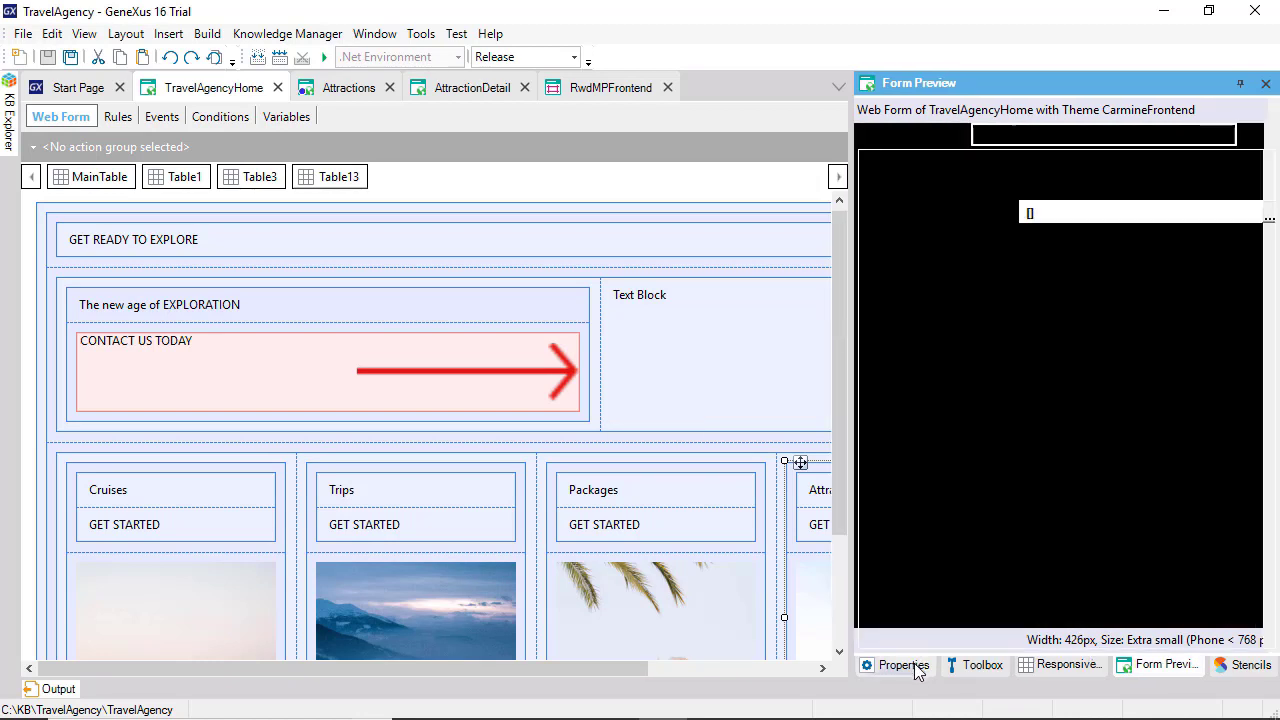
{"action": "left_click", "coordinate": [395, 278]}
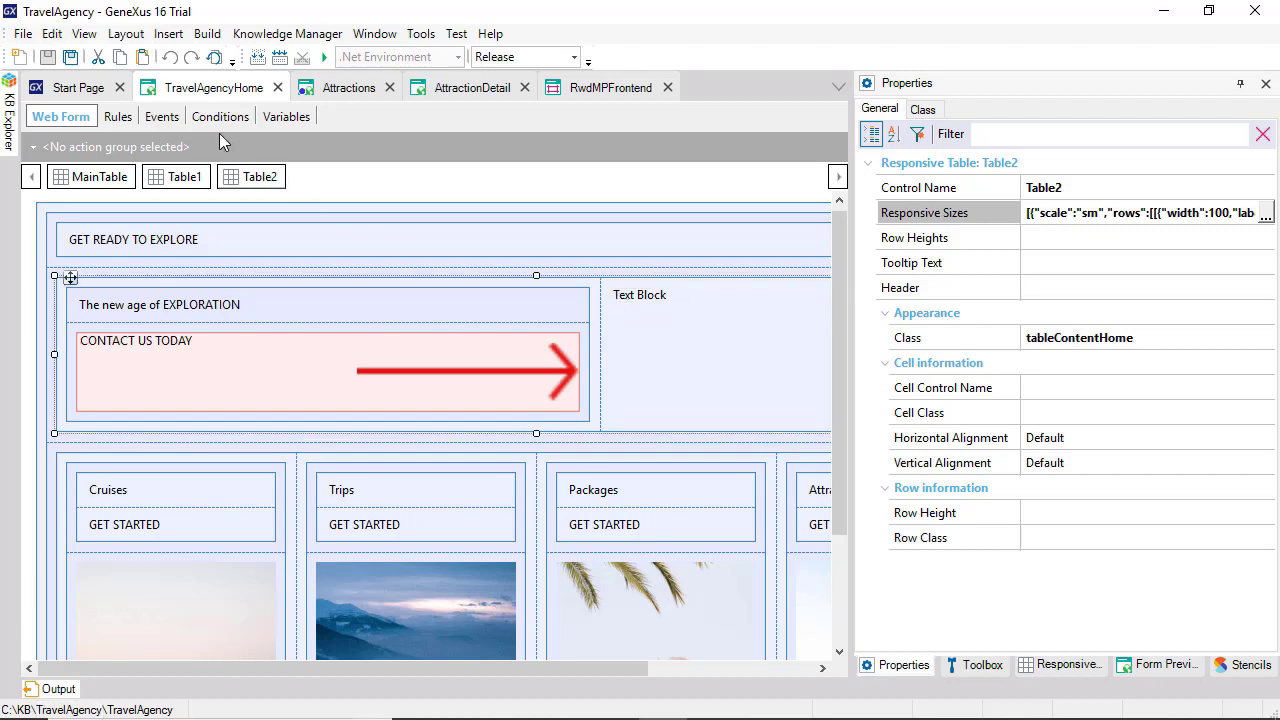
{"action": "left_click", "coordinate": [160, 117]}
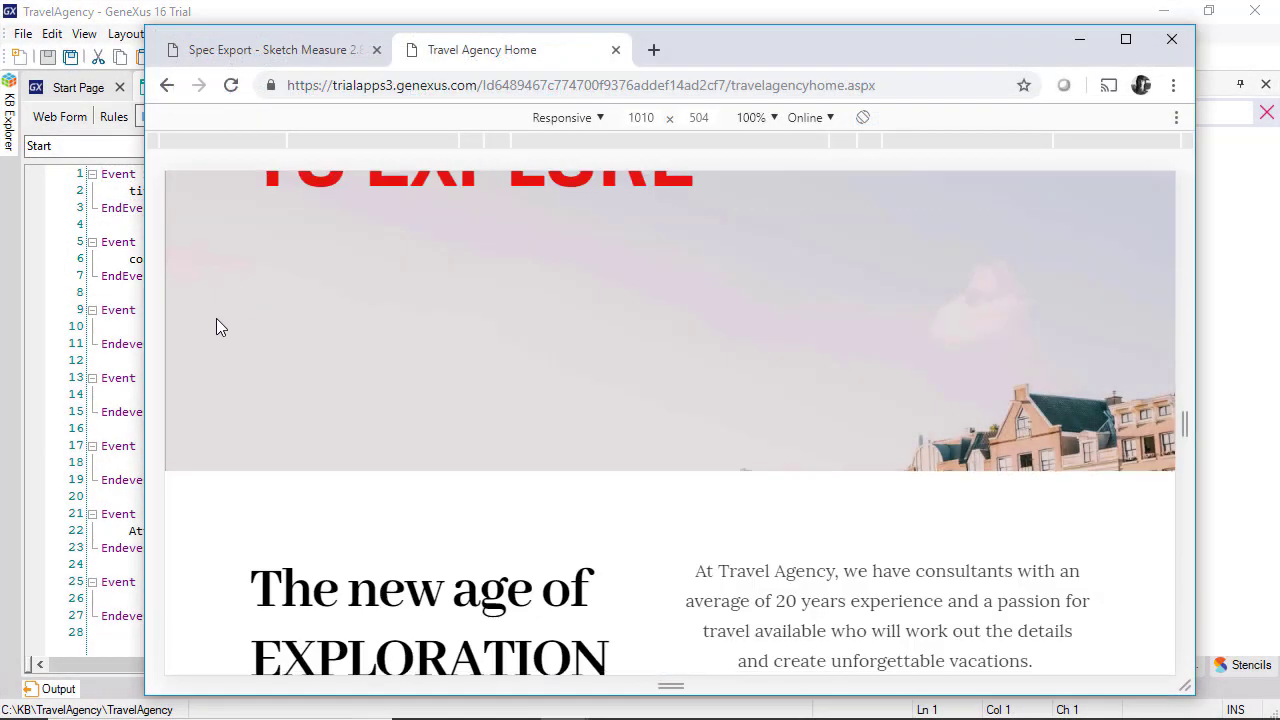
{"action": "scroll", "coordinate": [220, 327], "scroll_direction": "down", "scroll_amount": 3}
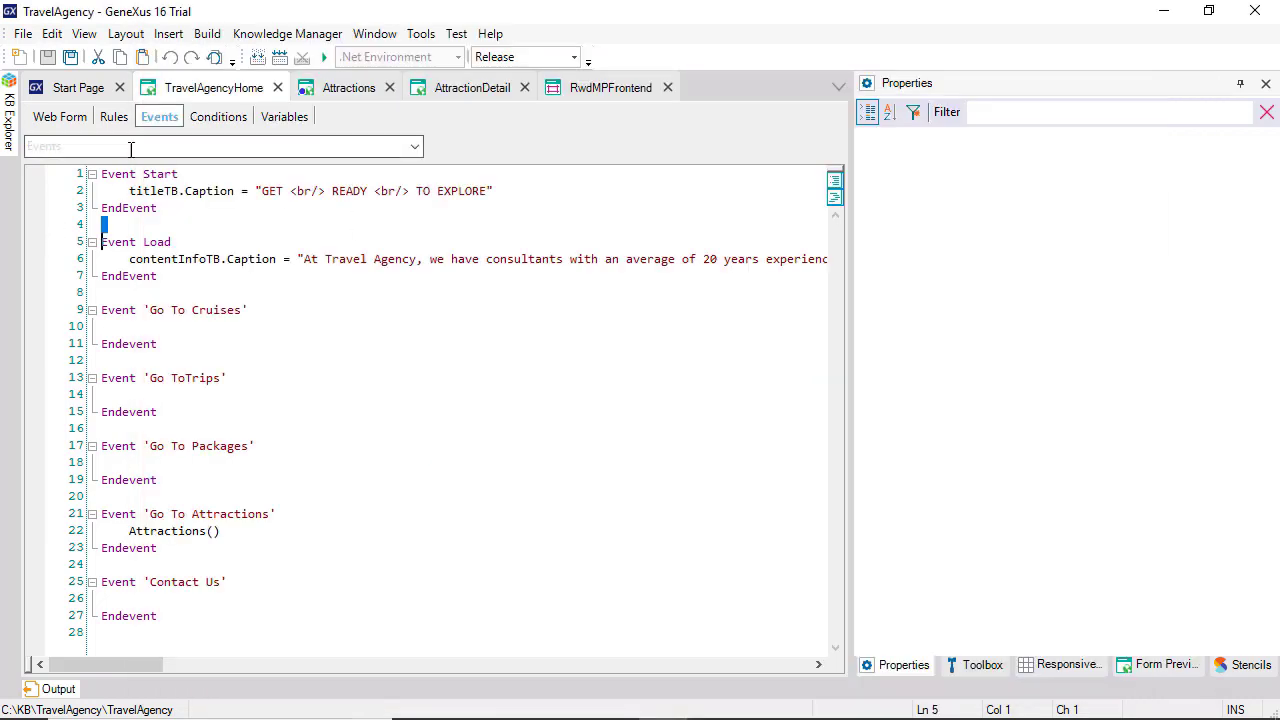
{"action": "left_click", "coordinate": [60, 117]}
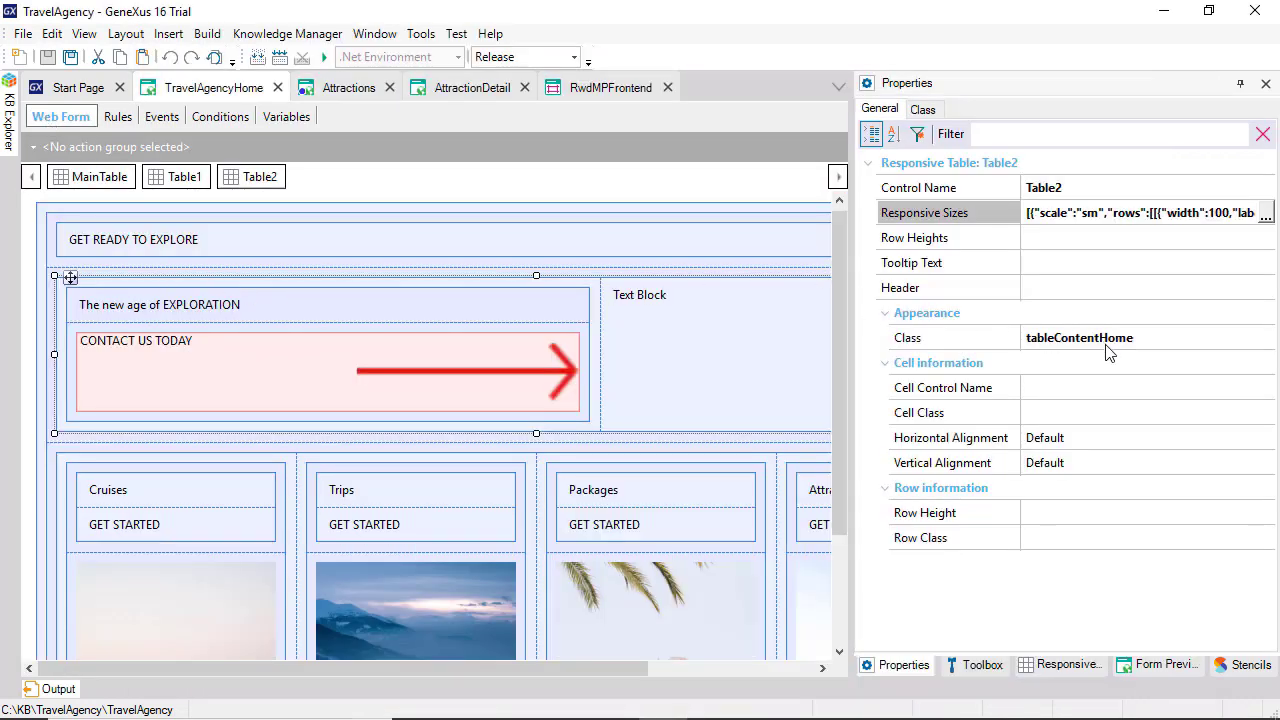
Step: Inspect the padding of Table2's tableContentHome class and compare it with the exploration section in the browser at 1024 px width
{"action": "left_click", "coordinate": [922, 109]}
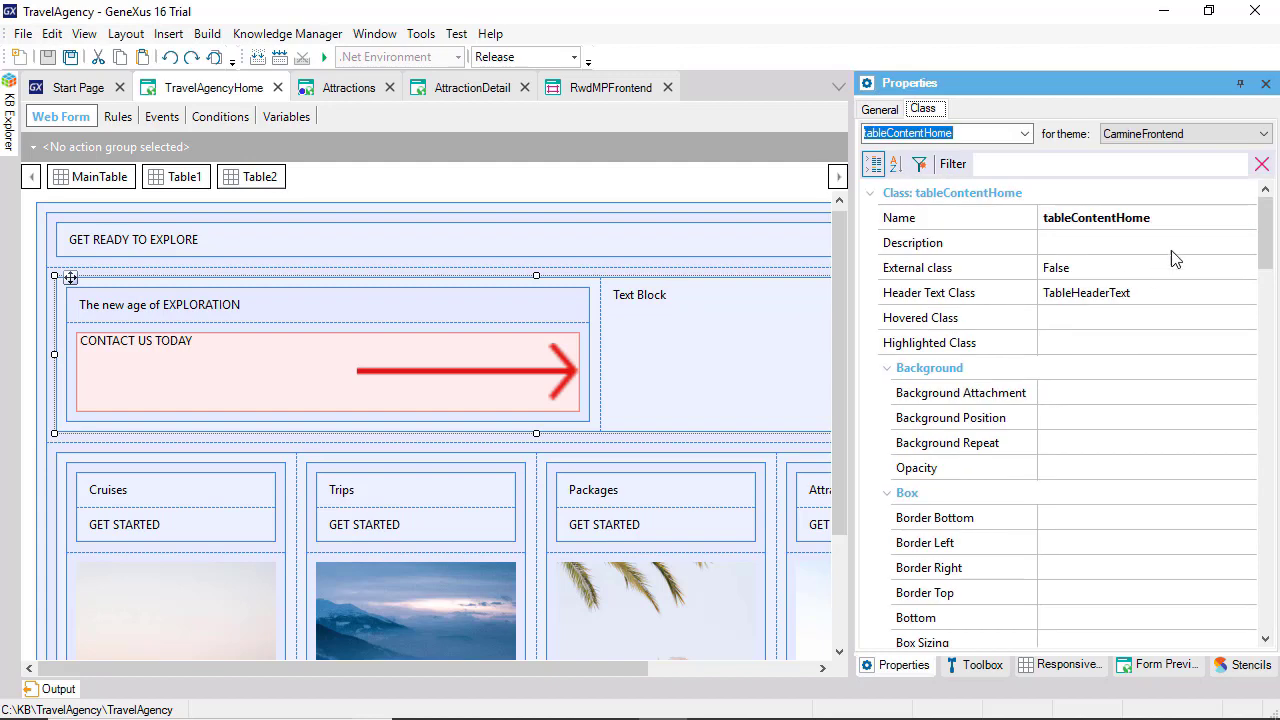
{"action": "left_click_drag", "start_coordinate": [1263, 225], "coordinate": [1261, 363]}
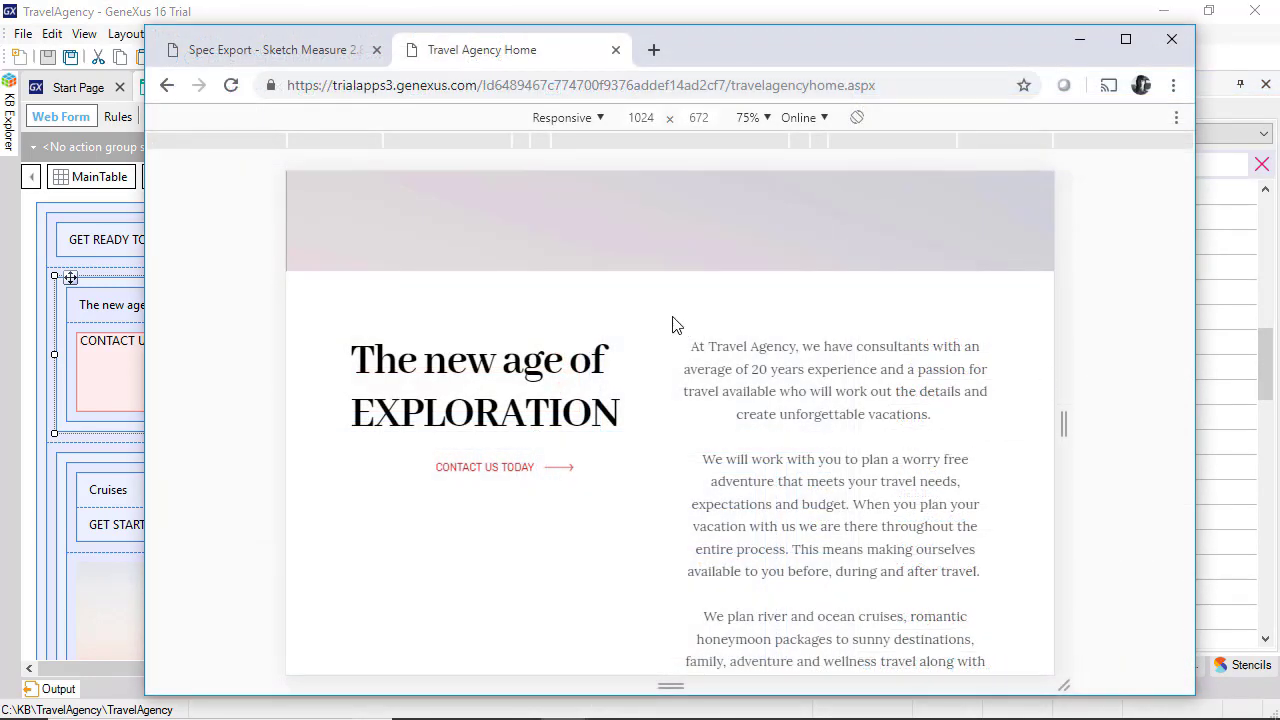
{"action": "scroll", "coordinate": [310, 490], "scroll_direction": "down", "scroll_amount": 3}
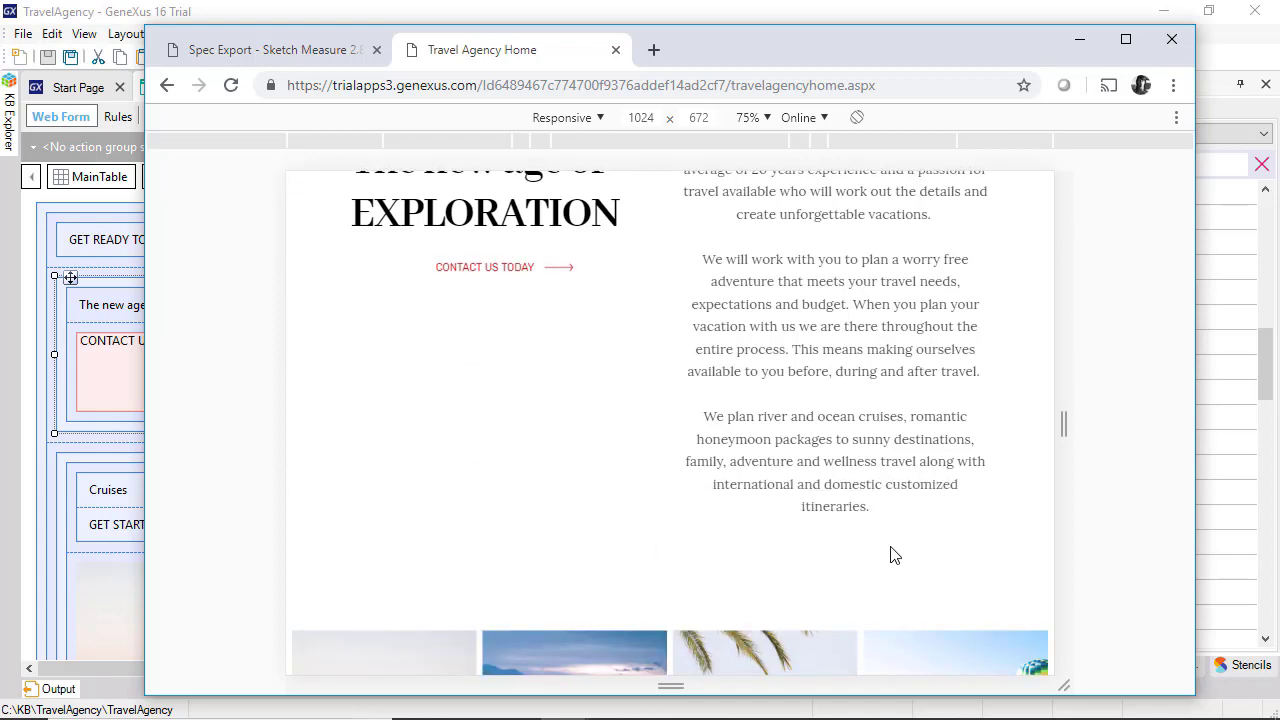
{"action": "scroll", "coordinate": [1015, 220], "scroll_direction": "up", "scroll_amount": 3}
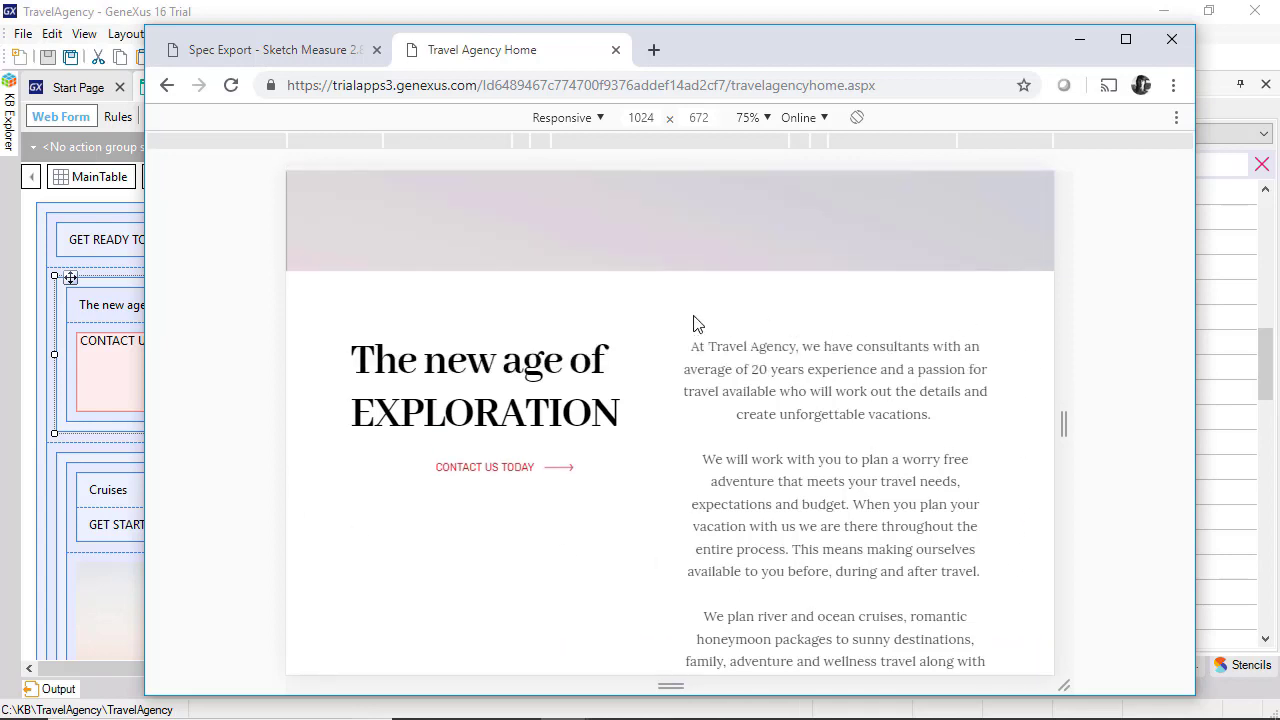
{"action": "left_click", "coordinate": [1079, 40]}
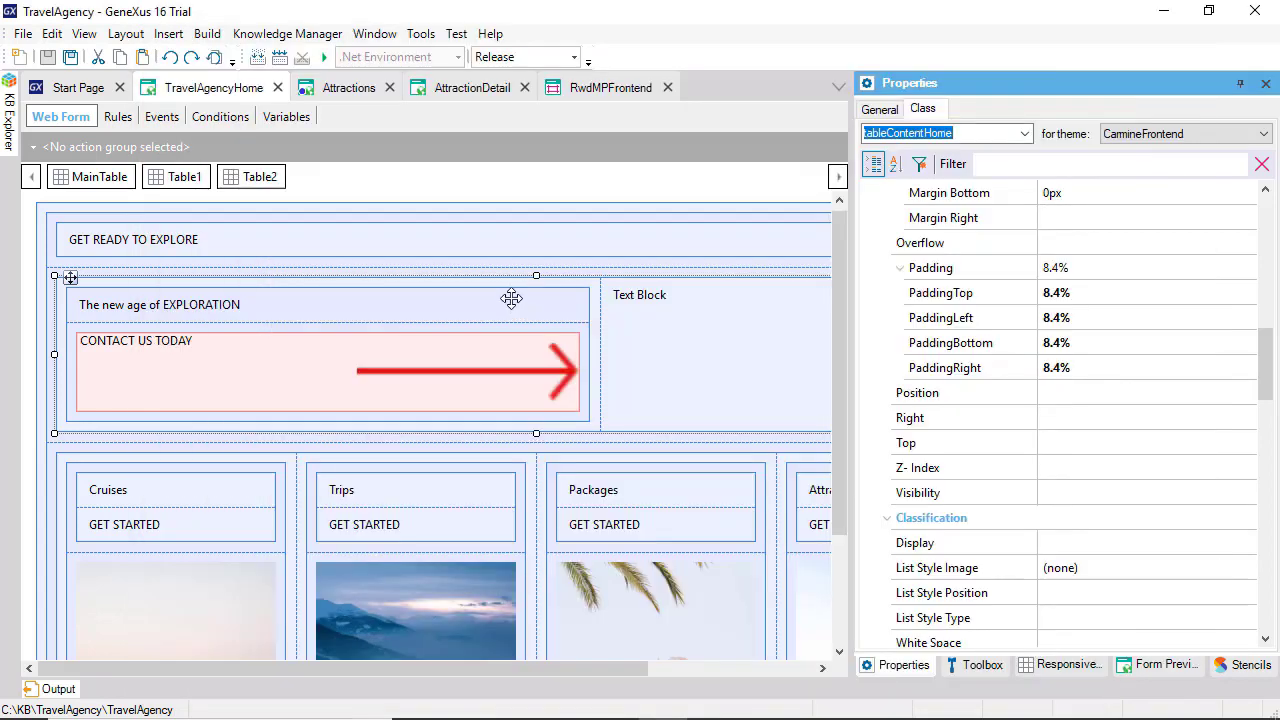
Step: Open the responsive sizes of Table2 and inspect Table5 and contentInfoTB for the Extra small (Phone < 768 px) size
{"action": "left_click", "coordinate": [509, 279]}
{"action": "left_click", "coordinate": [882, 110]}
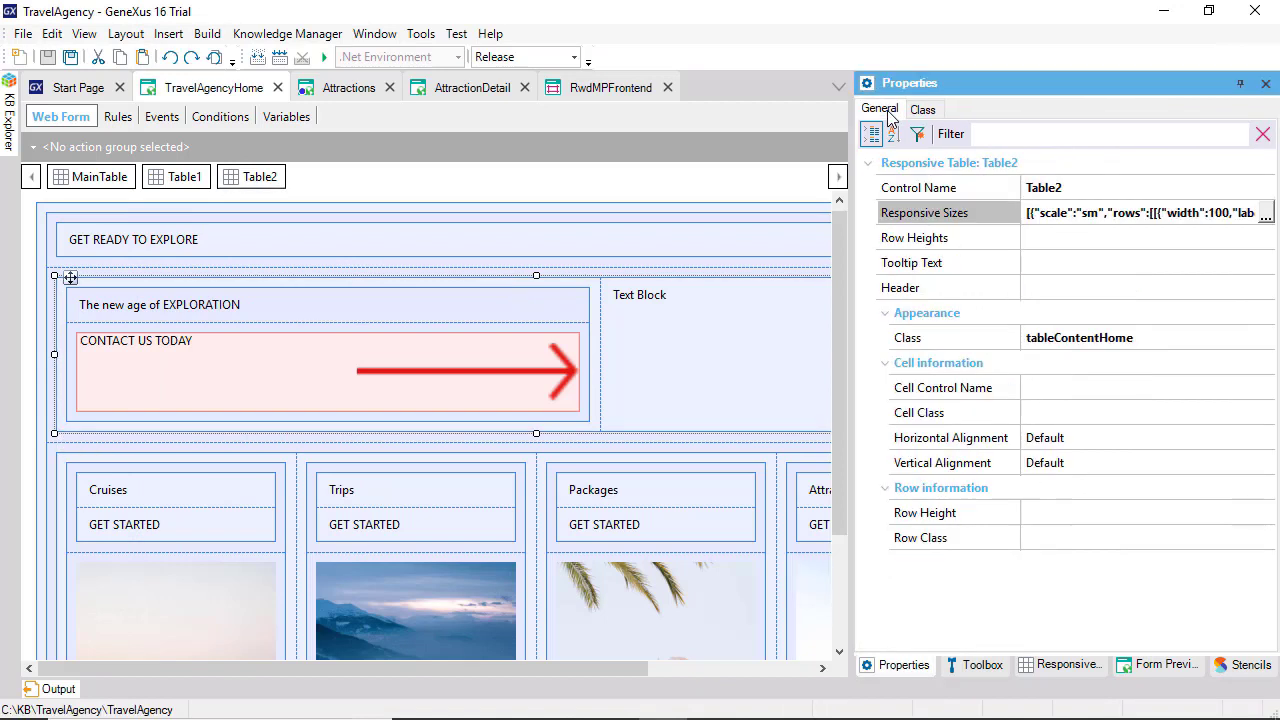
{"action": "left_click", "coordinate": [1264, 216]}
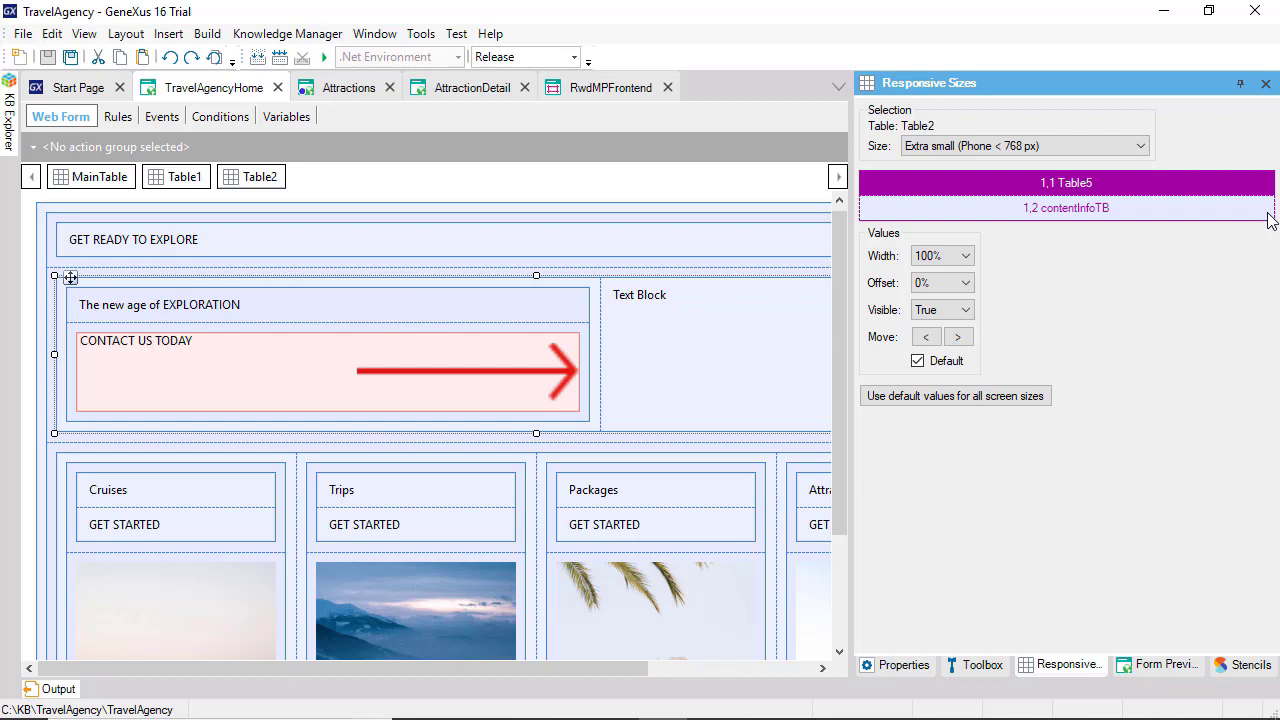
{"action": "left_click", "coordinate": [1145, 205]}
{"action": "left_click", "coordinate": [1141, 178]}
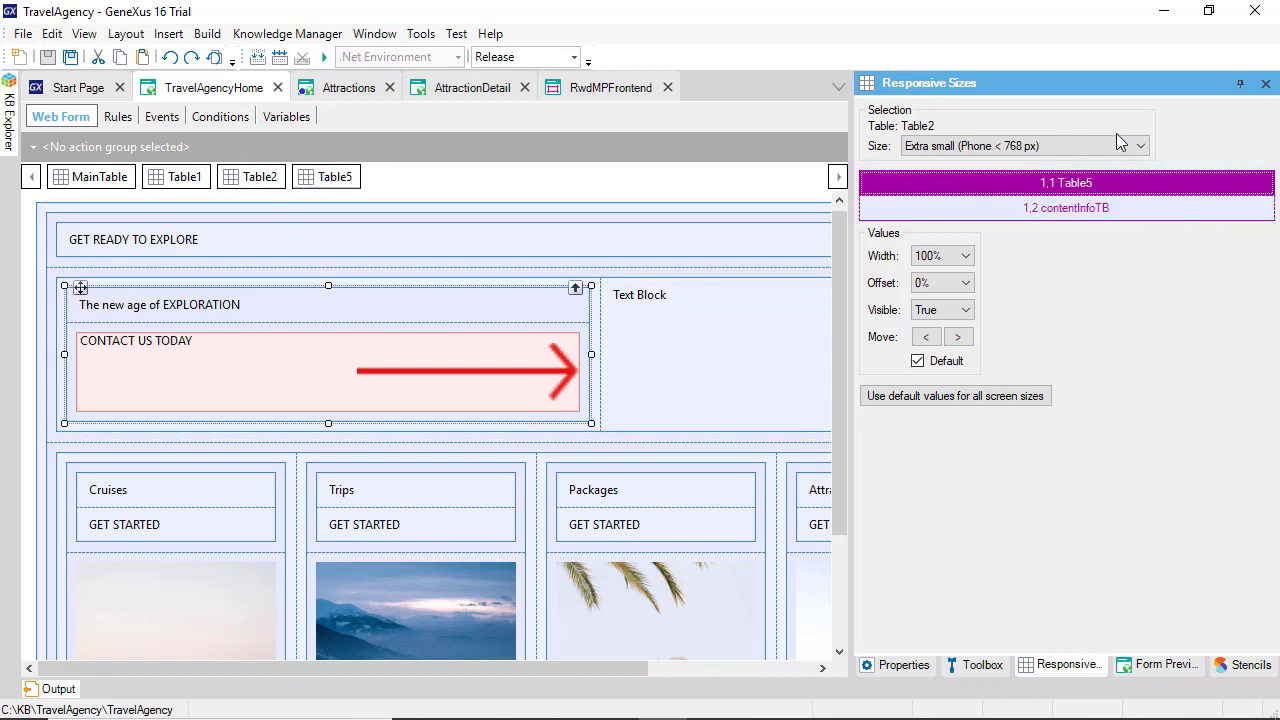
Step: Compare Table2's Small (Tablets >= 768 px) layout with the exploration section in the browser at 768 px width
{"action": "left_click", "coordinate": [1141, 147]}
{"action": "left_click", "coordinate": [1001, 178]}
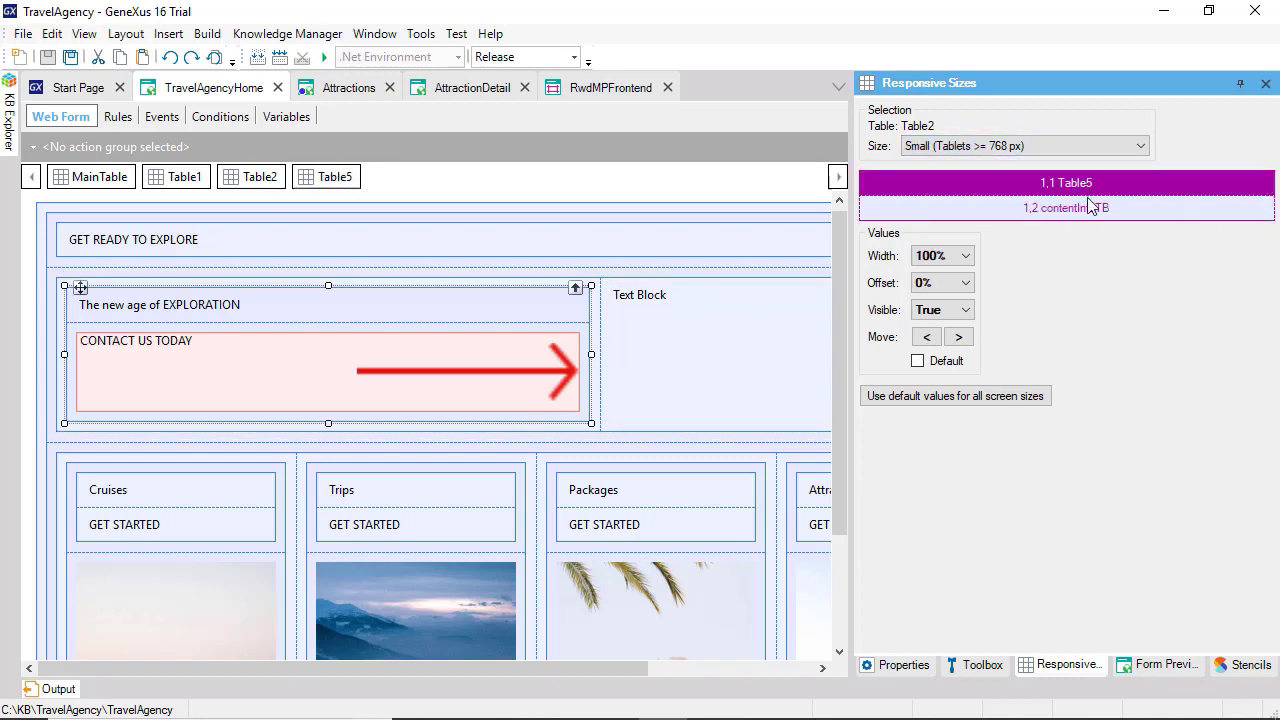
{"action": "key", "text": "alt+Tab"}
{"action": "left_click", "coordinate": [492, 143]}
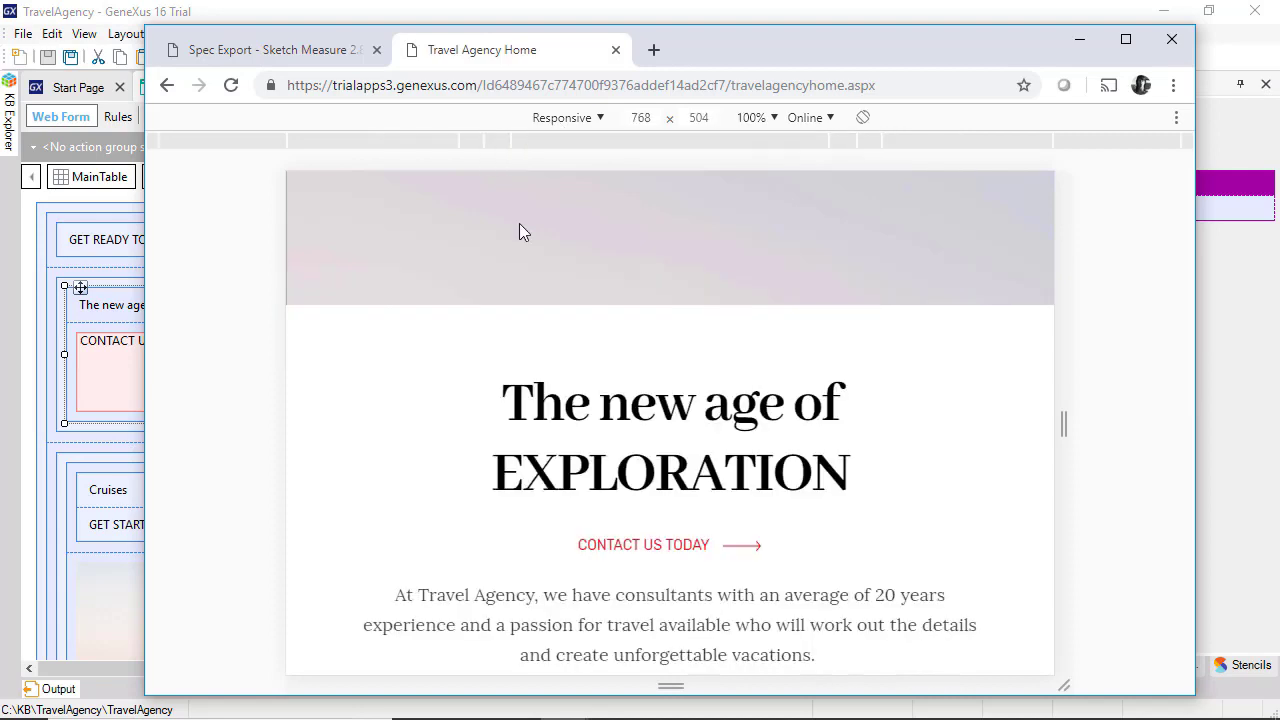
{"action": "scroll", "coordinate": [620, 470], "scroll_direction": "down", "scroll_amount": 5}
{"action": "scroll", "coordinate": [621, 490], "scroll_direction": "up", "scroll_amount": 5}
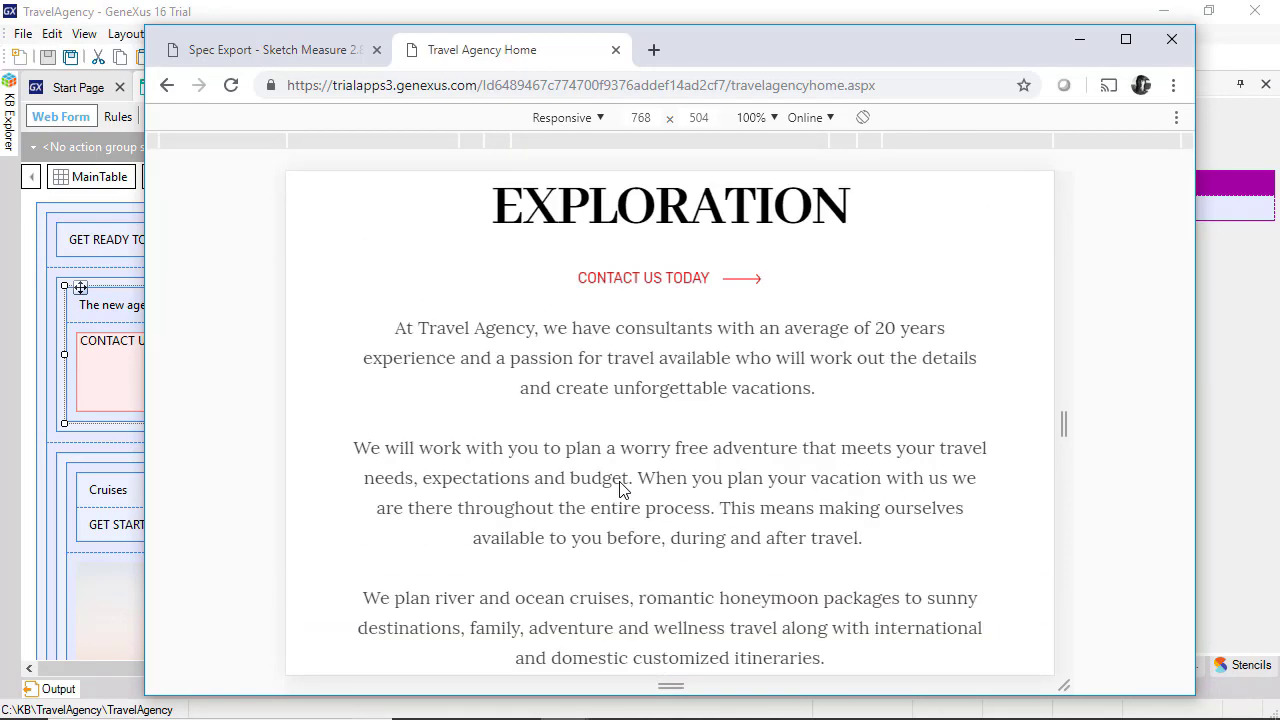
Step: Examine the exploration section in the browser at 425 px phone width
{"action": "left_click", "coordinate": [466, 143]}
{"action": "scroll", "coordinate": [566, 366], "scroll_direction": "down", "scroll_amount": 6}
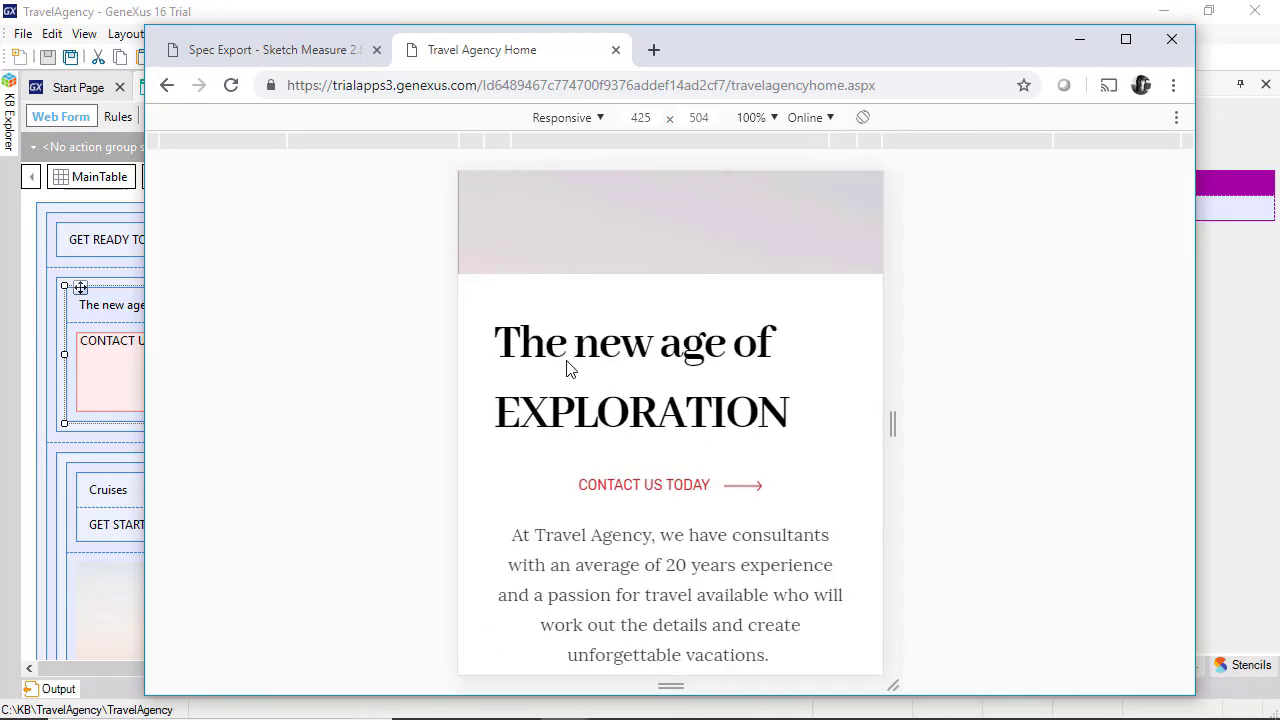
{"action": "scroll", "coordinate": [569, 366], "scroll_direction": "up", "scroll_amount": 6}
Step: Check the page at a wider browser preset and inspect Table2's layout for the Medium (Desktop >= 992 px) size
{"action": "left_click", "coordinate": [275, 143]}
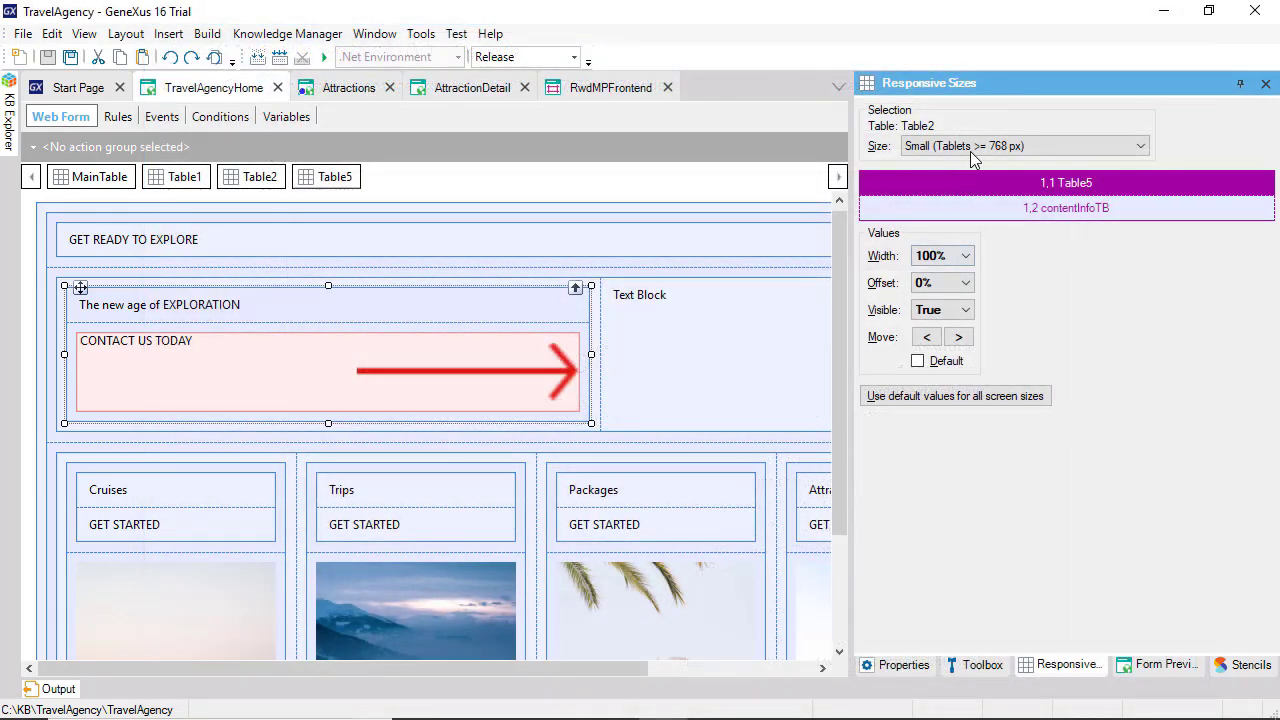
{"action": "left_click", "coordinate": [975, 146]}
{"action": "left_click", "coordinate": [970, 190]}
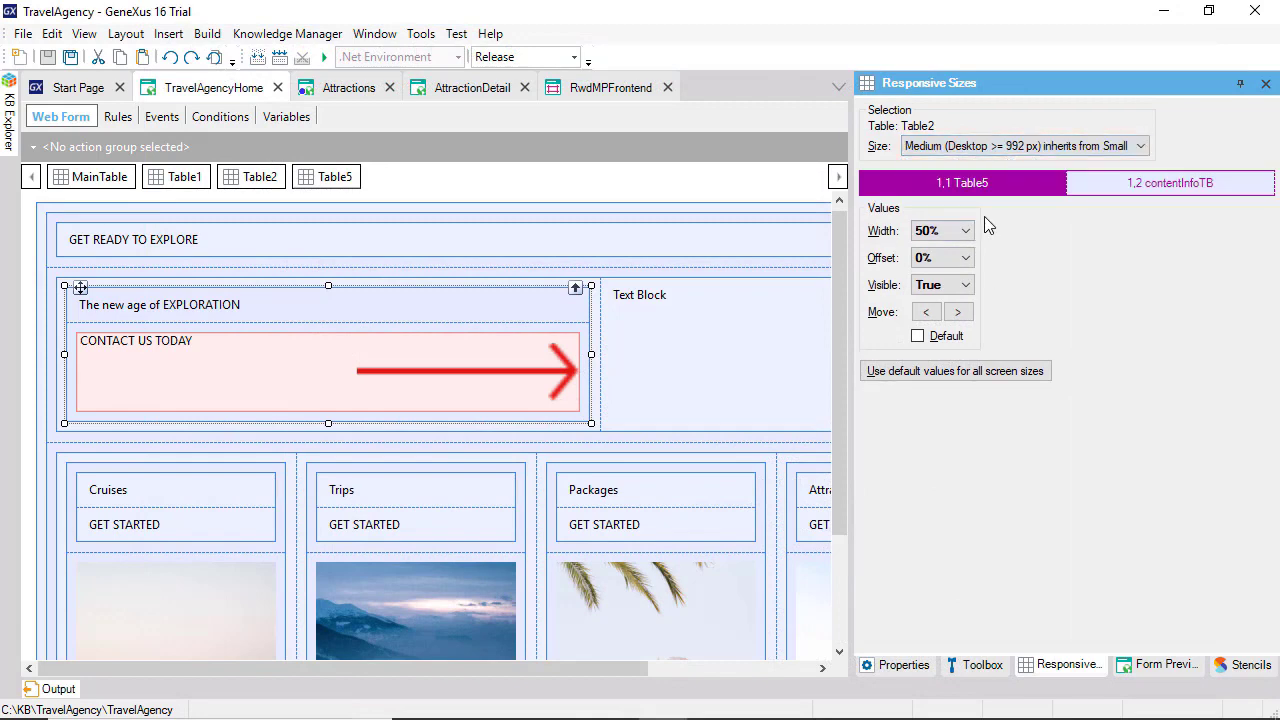
Step: Select the "The new age of EXPLORATION" title block and compare its size in the browser while widening the page to about 784 px
{"action": "left_click", "coordinate": [360, 305]}
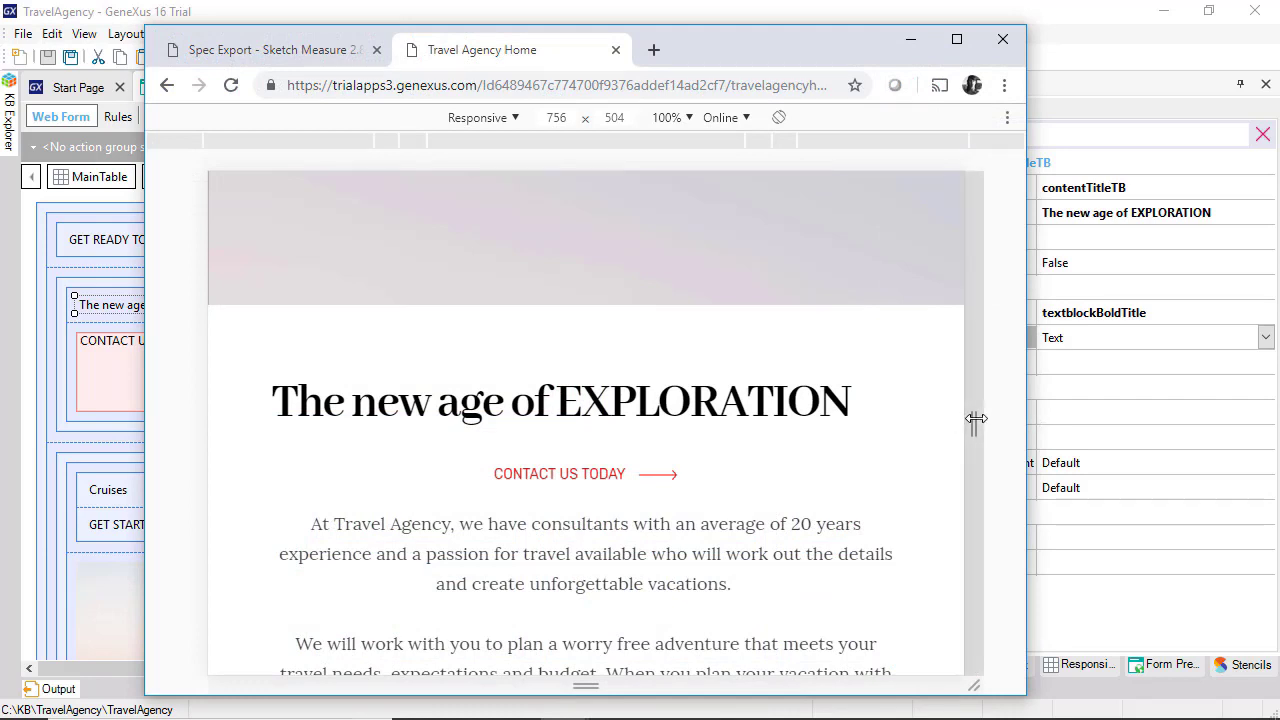
{"action": "mouse_move", "coordinate": [974, 421]}
{"action": "left_mouse_down"}
{"action": "mouse_move", "coordinate": [1014, 423]}
{"action": "mouse_move", "coordinate": [923, 420]}
{"action": "mouse_move", "coordinate": [989, 421]}
{"action": "left_mouse_up"}
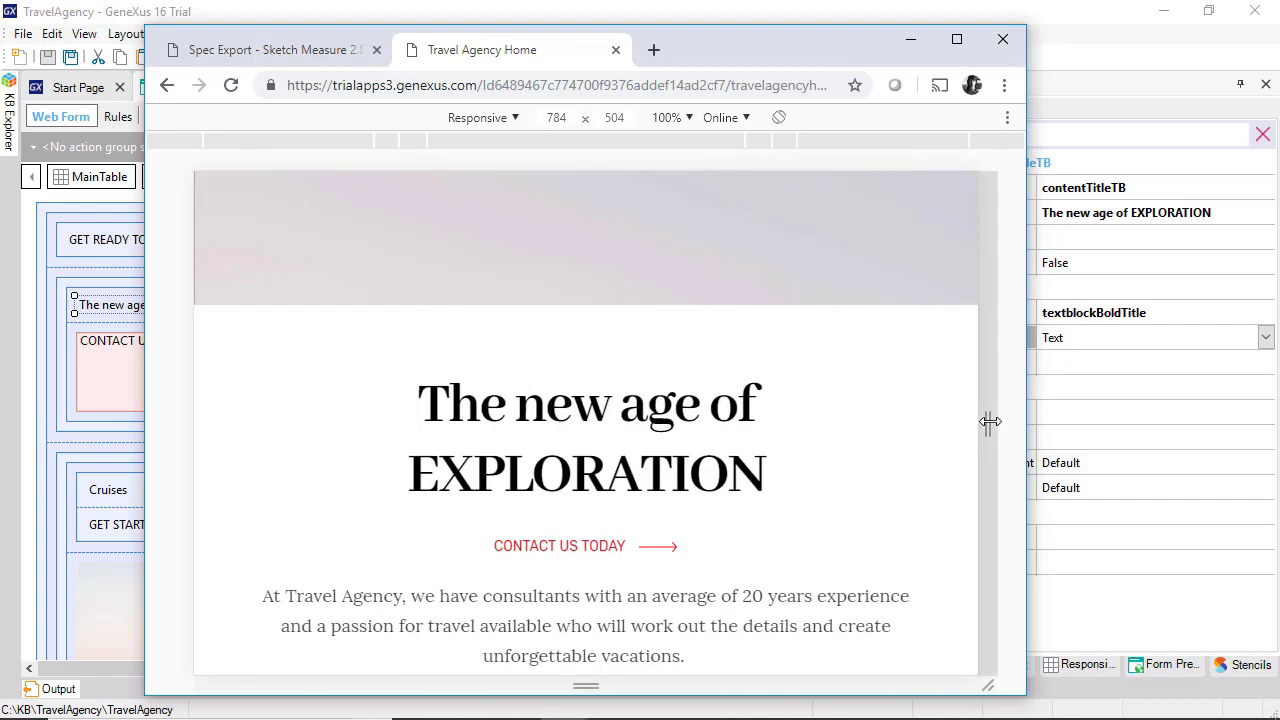
{"action": "left_click", "coordinate": [910, 40]}
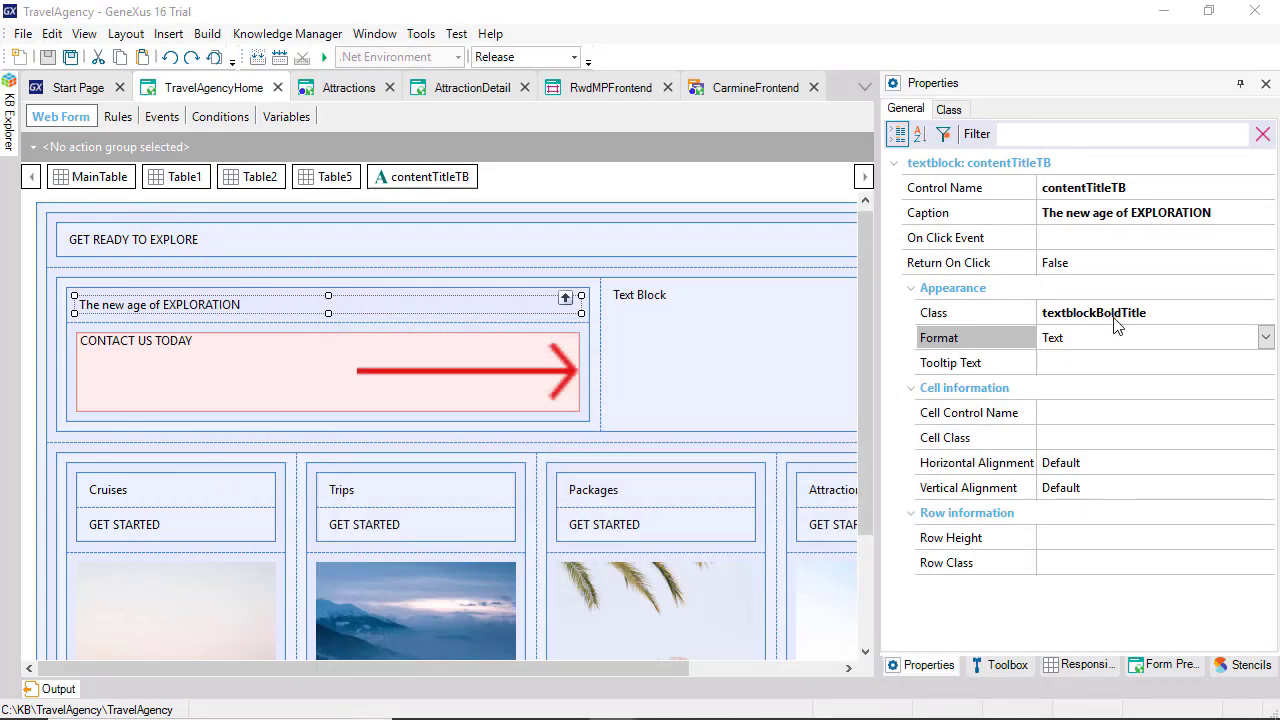
Step: Filter the CarmineFrontend theme styles by "textblockbo" and inspect the base font size of the textblockBoldTitle class
{"action": "left_click", "coordinate": [756, 87]}
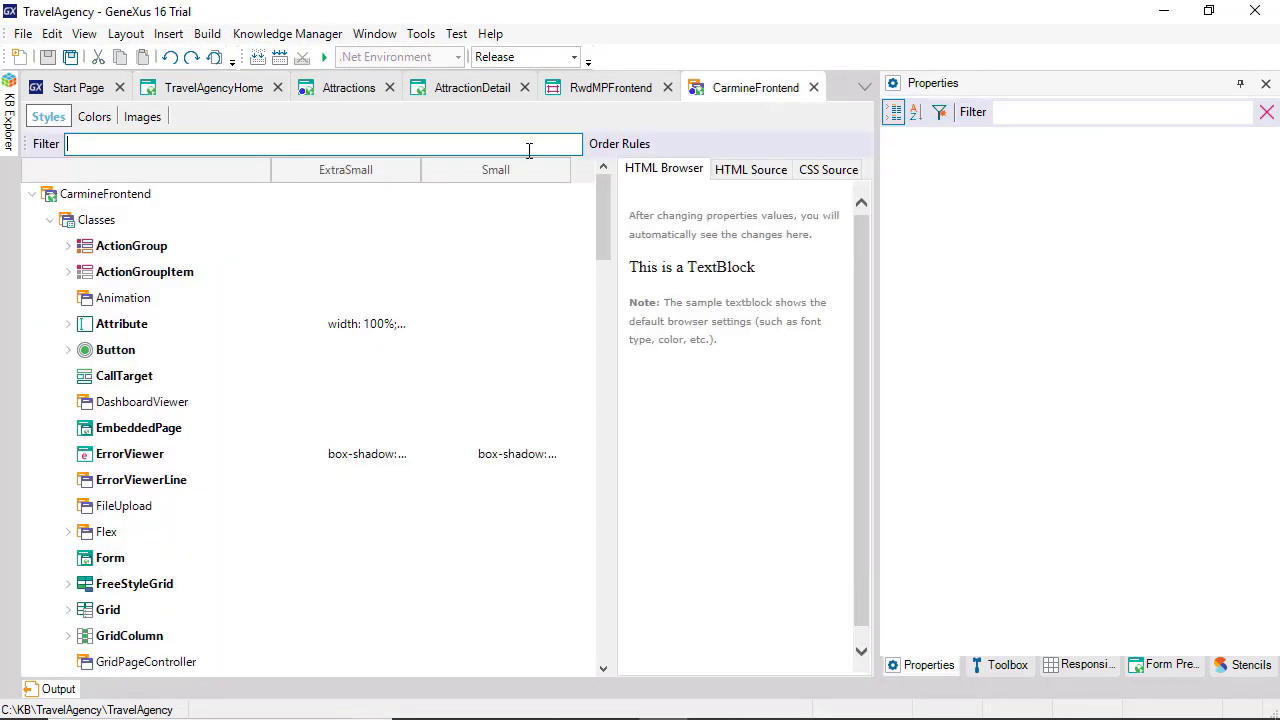
{"action": "type", "text": "text"}
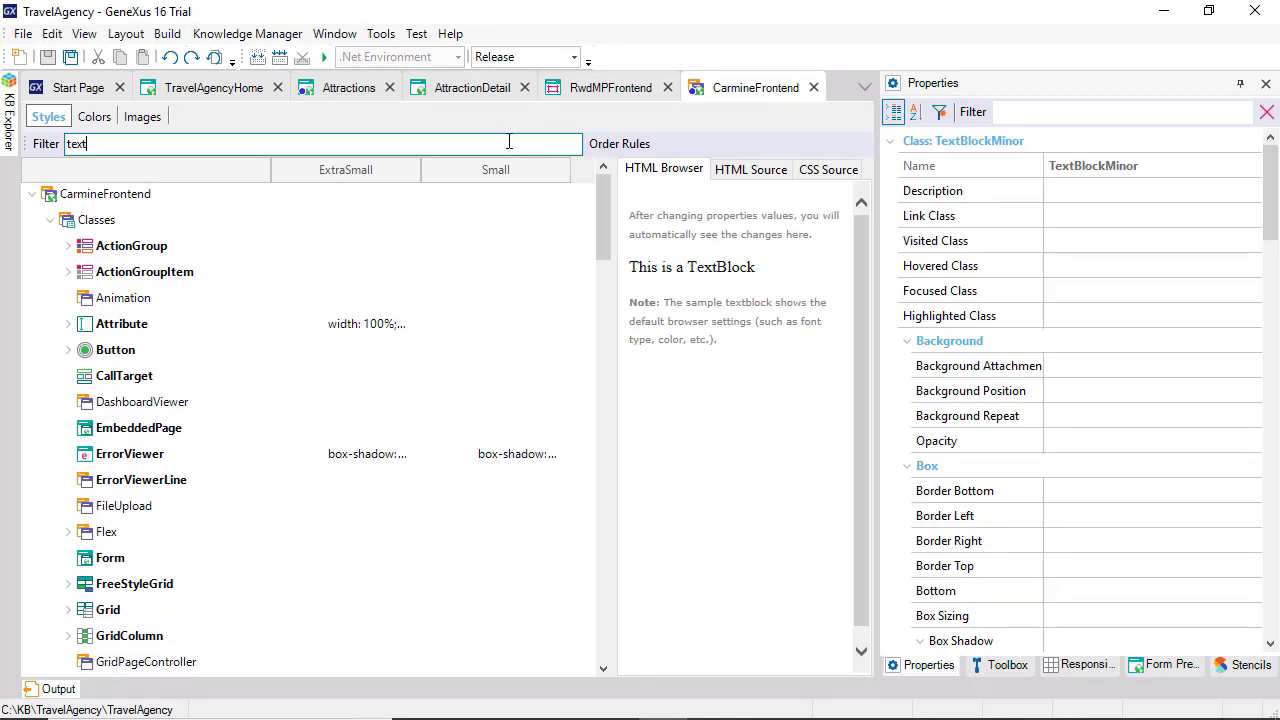
{"action": "type", "text": "blockbo"}
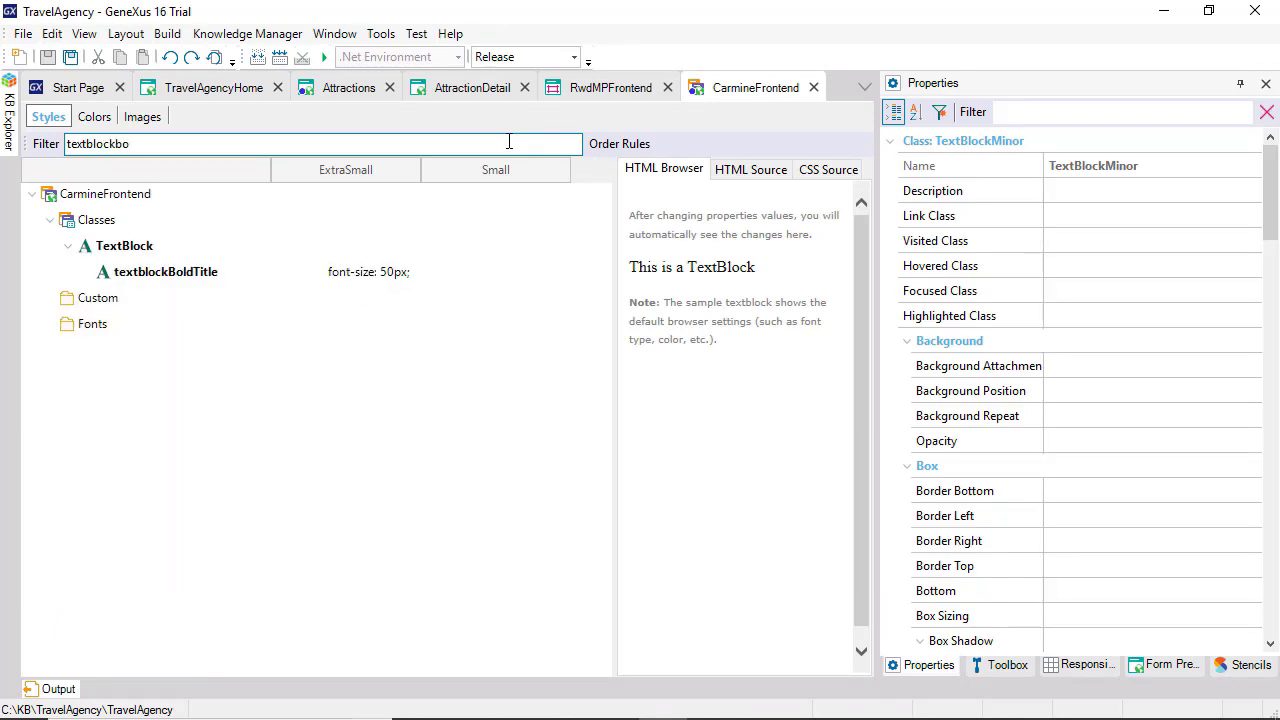
{"action": "left_click", "coordinate": [205, 271]}
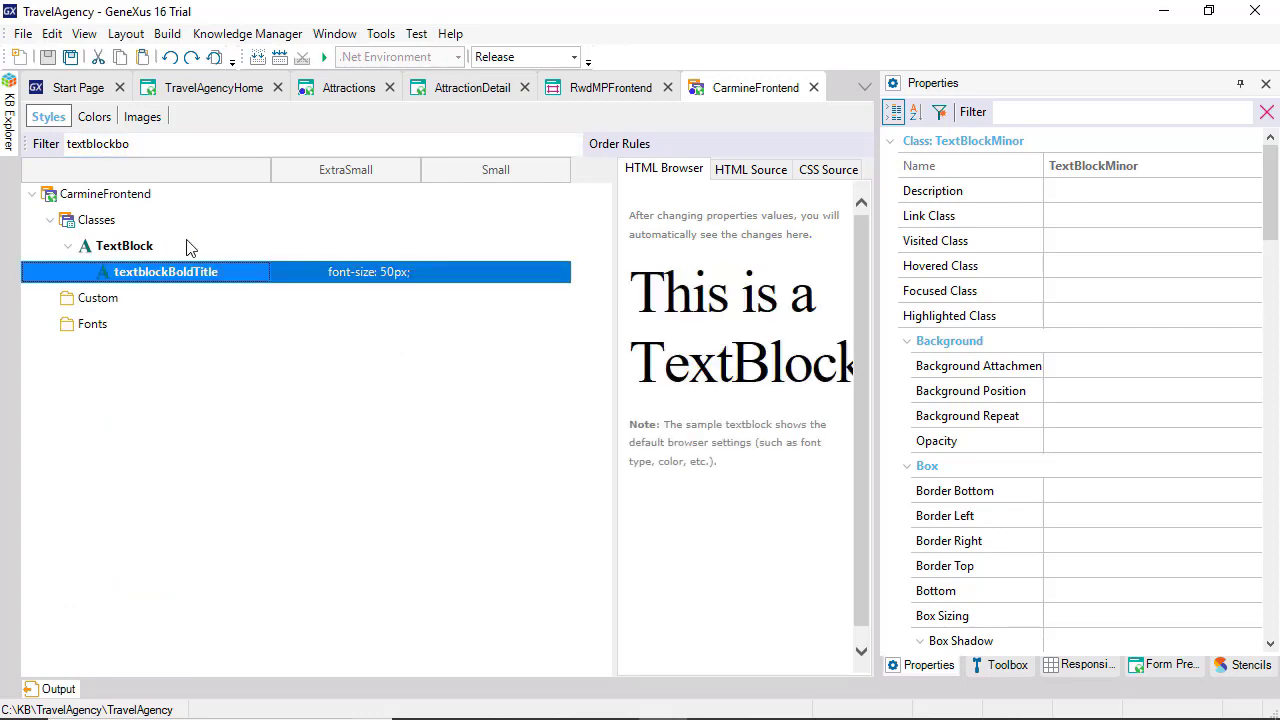
{"action": "left_click_drag", "start_coordinate": [1269, 203], "coordinate": [1269, 516]}
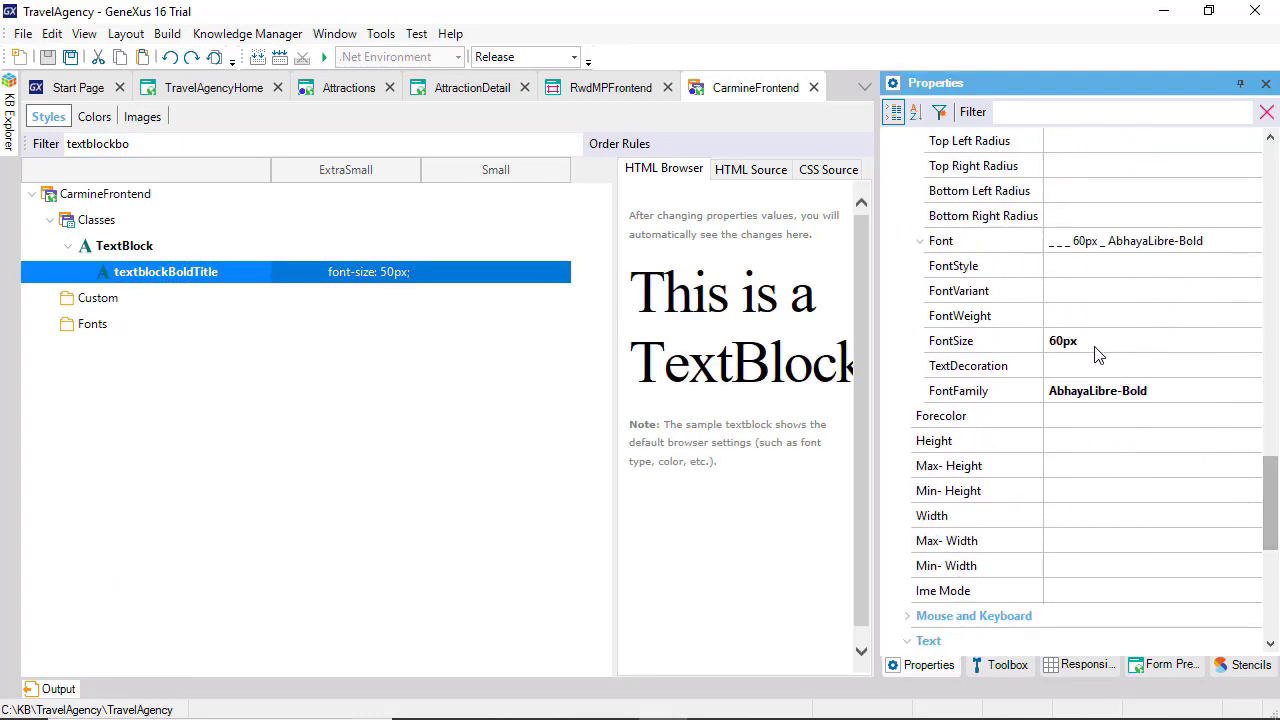
{"action": "left_click", "coordinate": [1096, 345]}
Step: Inspect the font size override of textblockBoldTitle for the ExtraSmall screen size
{"action": "left_click", "coordinate": [338, 274]}
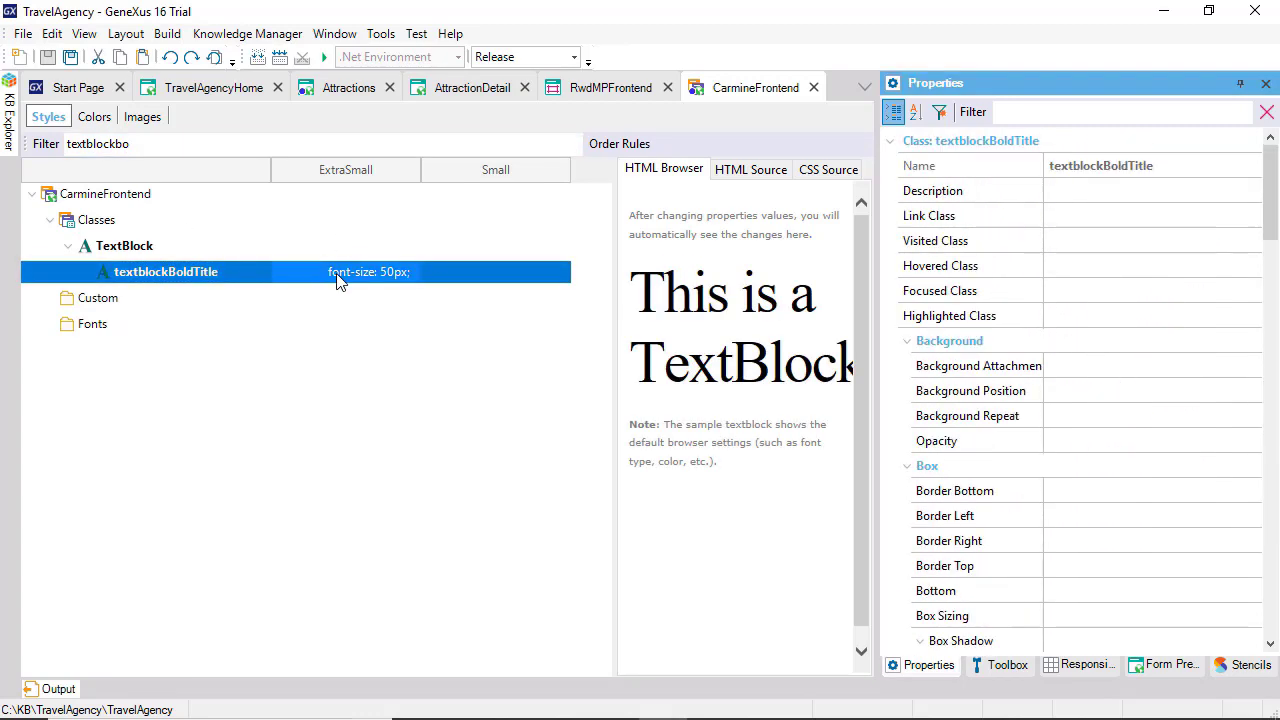
{"action": "left_click_drag", "start_coordinate": [1270, 200], "coordinate": [1262, 520]}
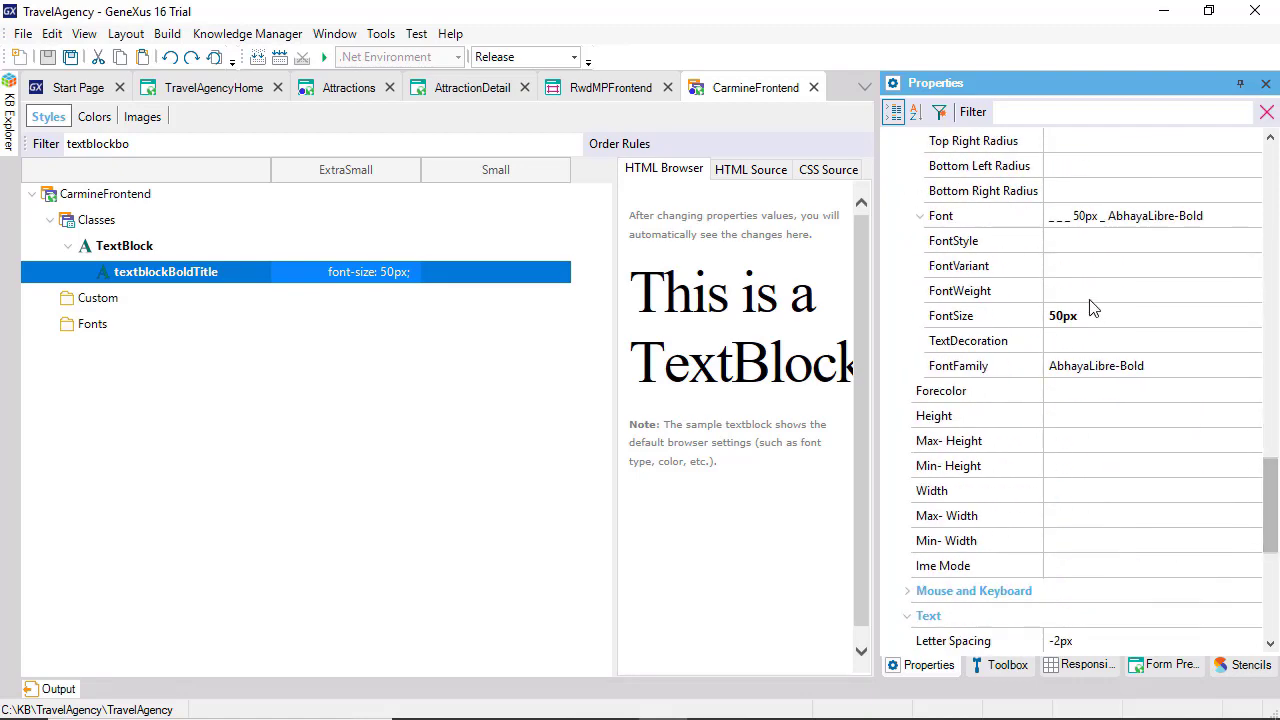
{"action": "left_click", "coordinate": [1083, 316]}
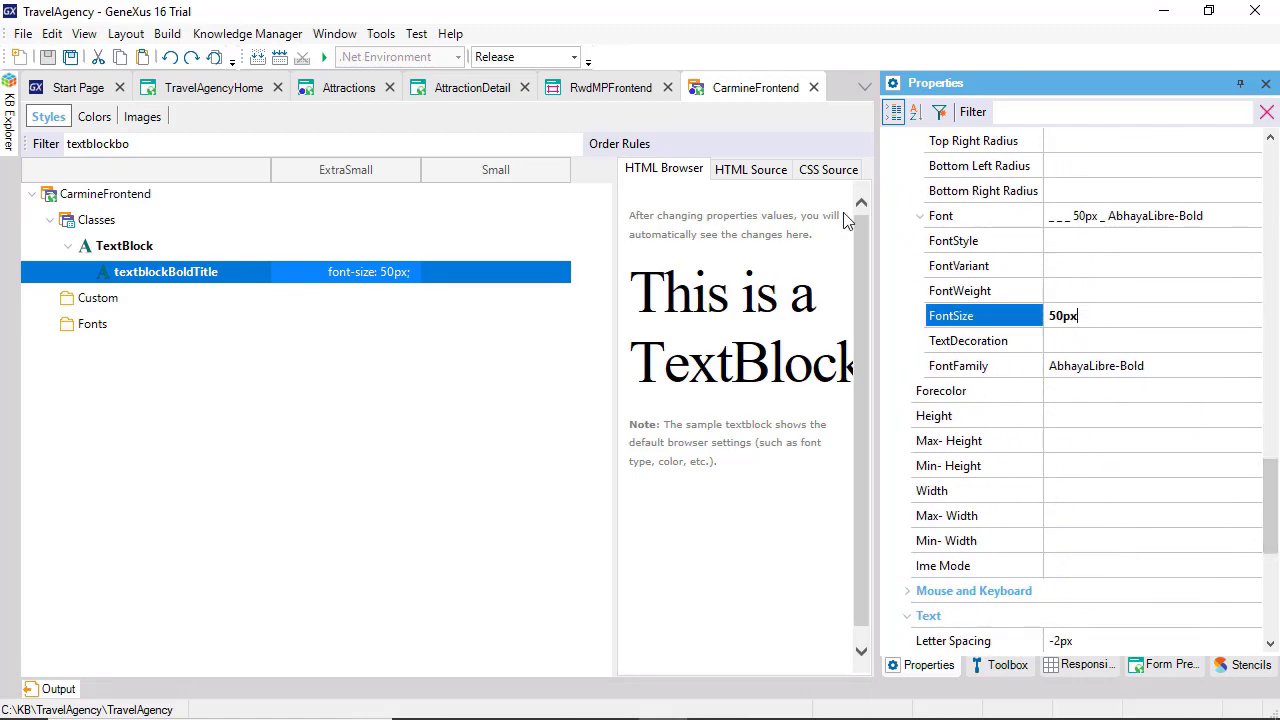
Step: Check the copyright text block's class in RwdMPFrontend and, filtering the CarmineFrontend styles by "textblockmi", inspect TextBlockMinor's base and ExtraSmall font sizes
{"action": "left_click", "coordinate": [610, 88]}
{"action": "left_click", "coordinate": [232, 540]}
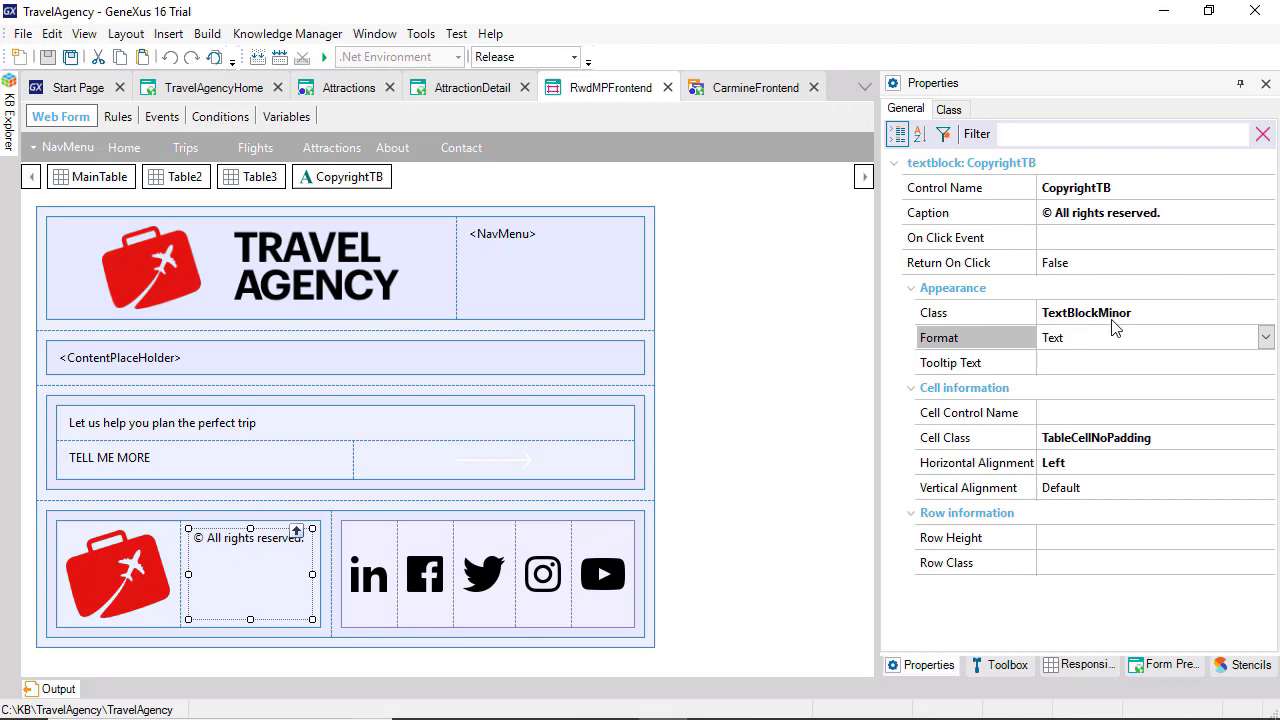
{"action": "left_click", "coordinate": [745, 90]}
{"action": "left_click", "coordinate": [334, 140]}
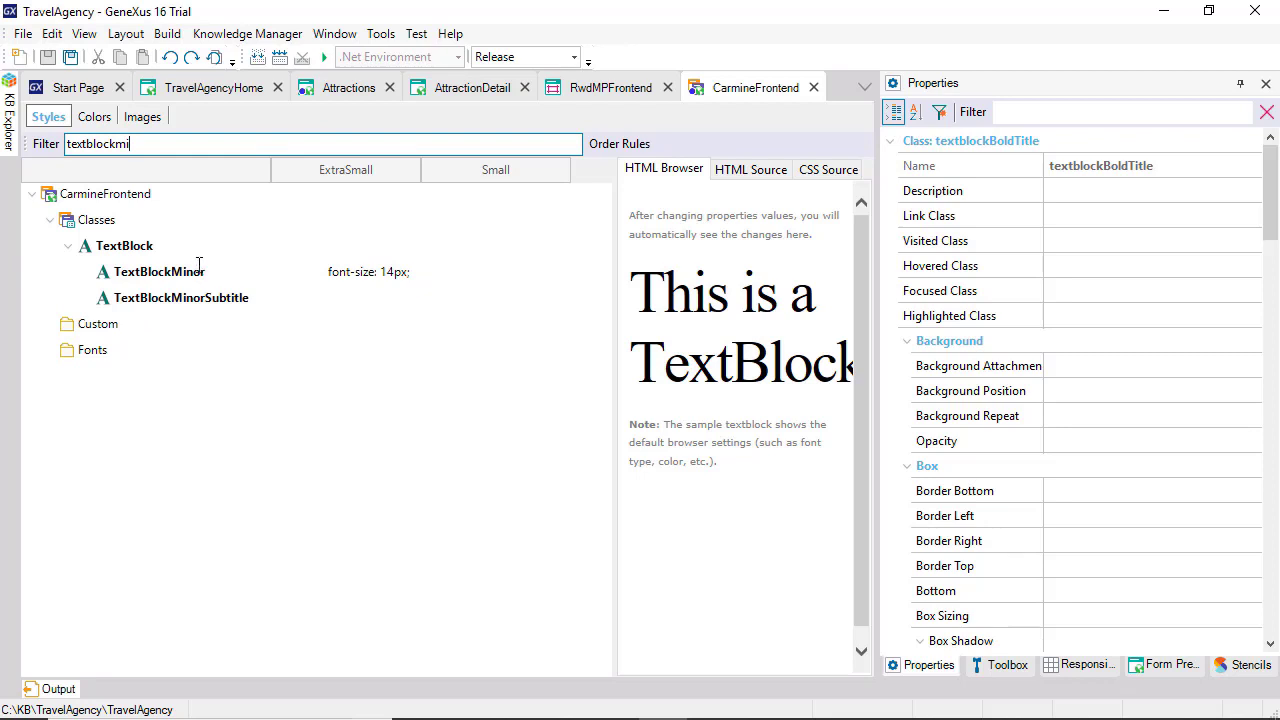
{"action": "left_click", "coordinate": [160, 271]}
{"action": "scroll", "coordinate": [1025, 510], "scroll_direction": "down", "scroll_amount": 5}
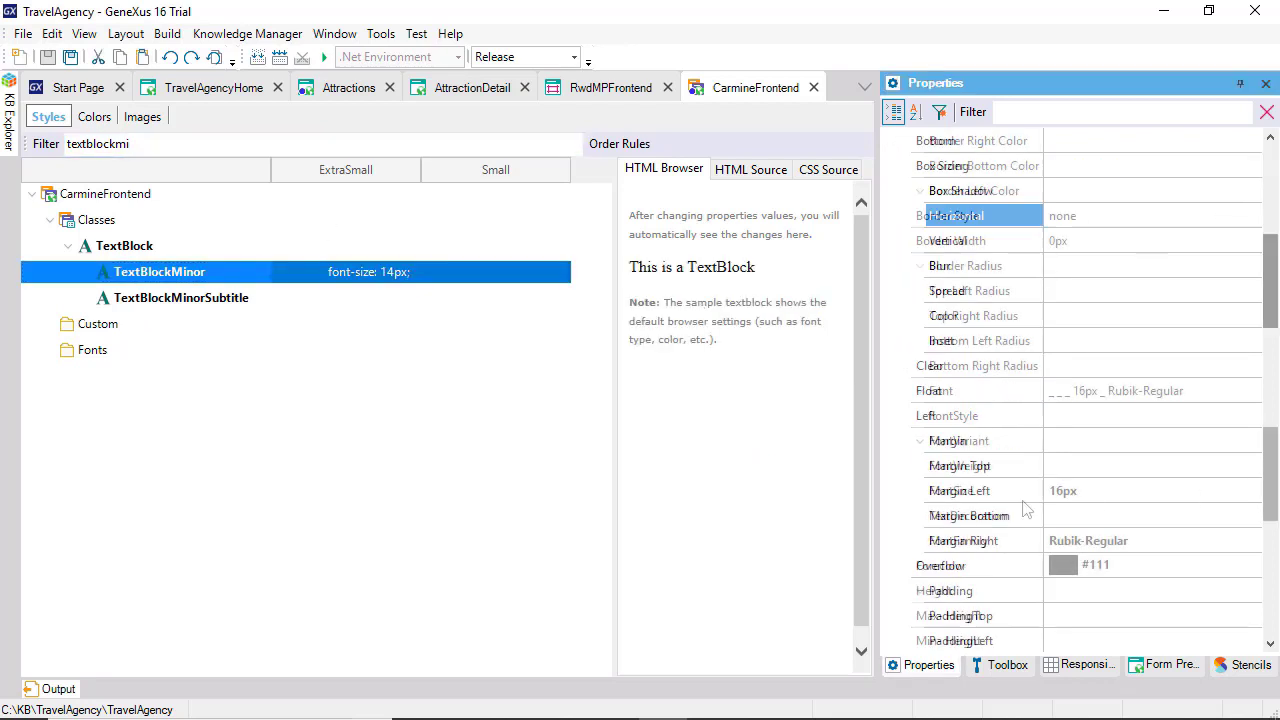
{"action": "left_click", "coordinate": [355, 287]}
{"action": "scroll", "coordinate": [1060, 480], "scroll_direction": "down", "scroll_amount": 8}
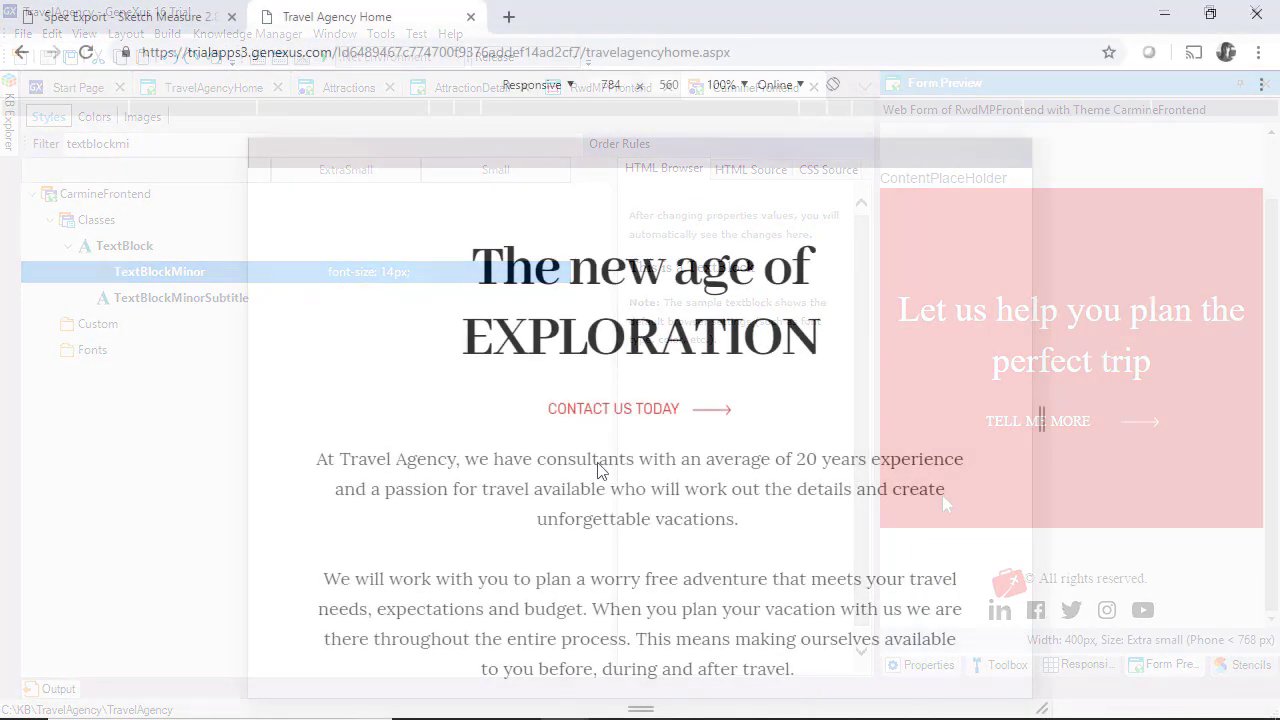
Step: Compare the footer's copyright text in the browser while narrowing the Travel Agency home page to about 646 px
{"action": "scroll", "coordinate": [597, 462], "scroll_direction": "down", "scroll_amount": 10}
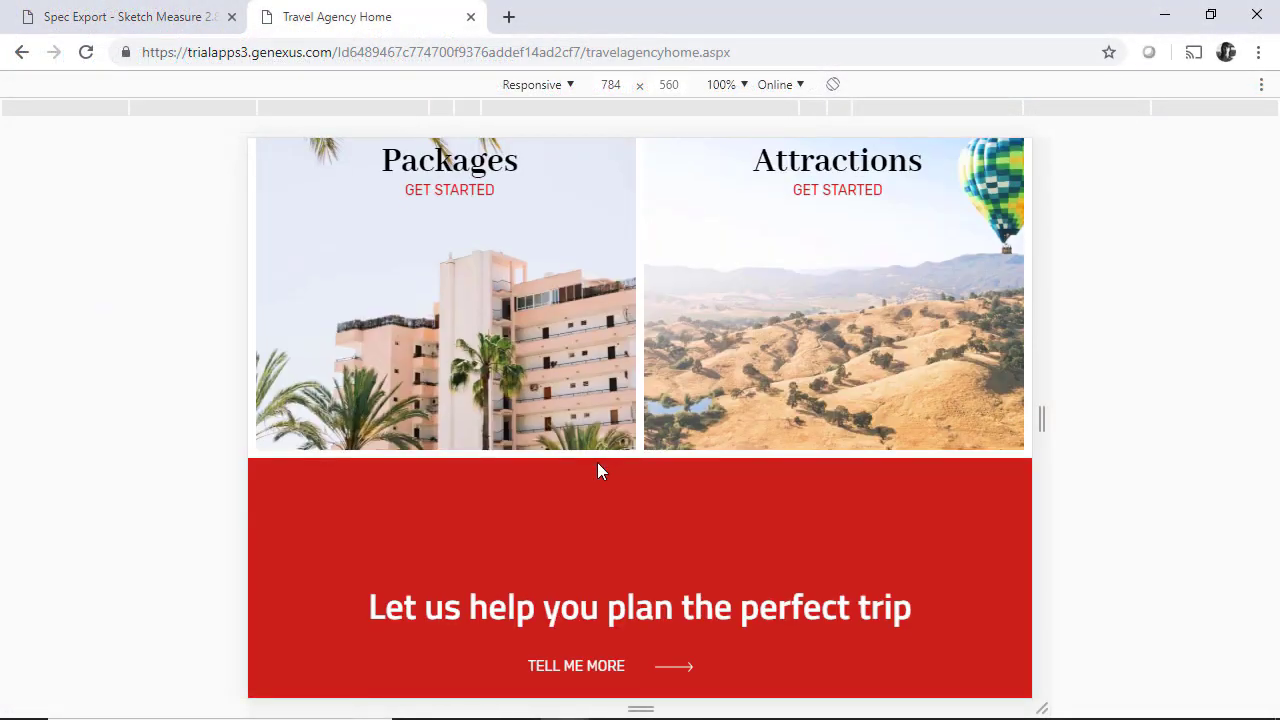
{"action": "scroll", "coordinate": [597, 471], "scroll_direction": "down", "scroll_amount": 2}
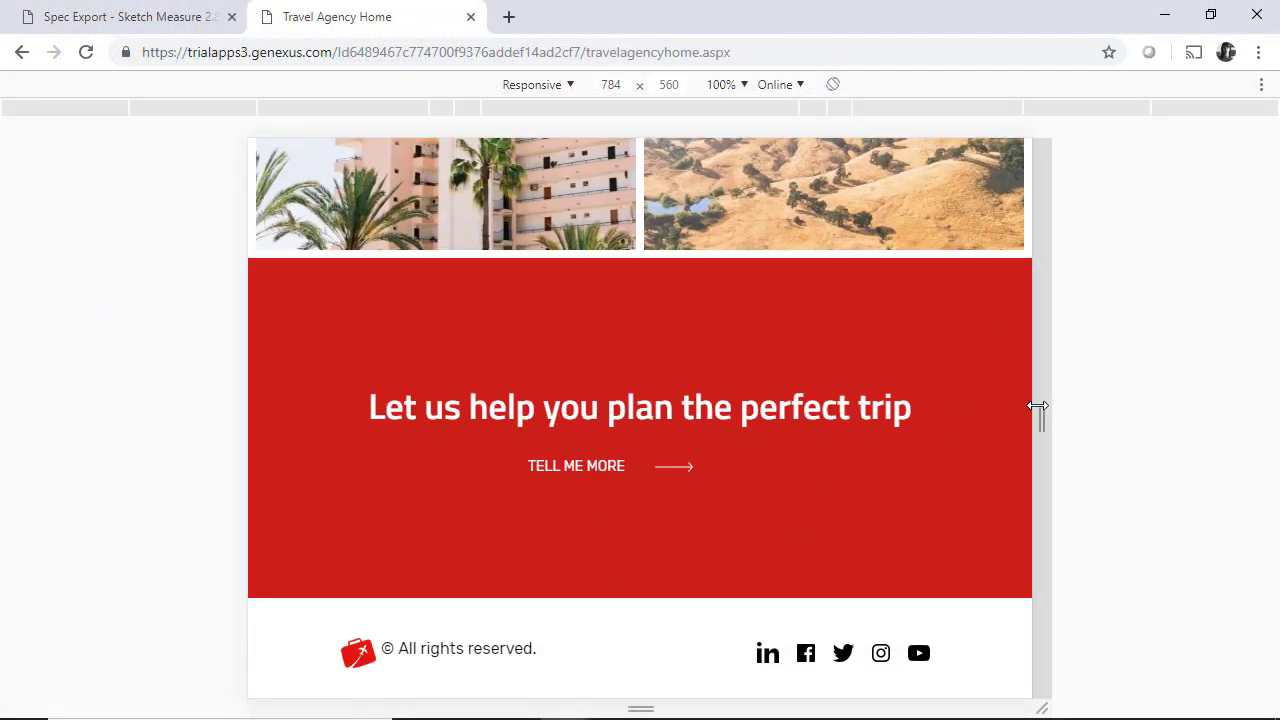
{"action": "left_click_drag", "start_coordinate": [1041, 418], "coordinate": [971, 417]}
{"action": "scroll", "coordinate": [934, 434], "scroll_direction": "down", "scroll_amount": 6}
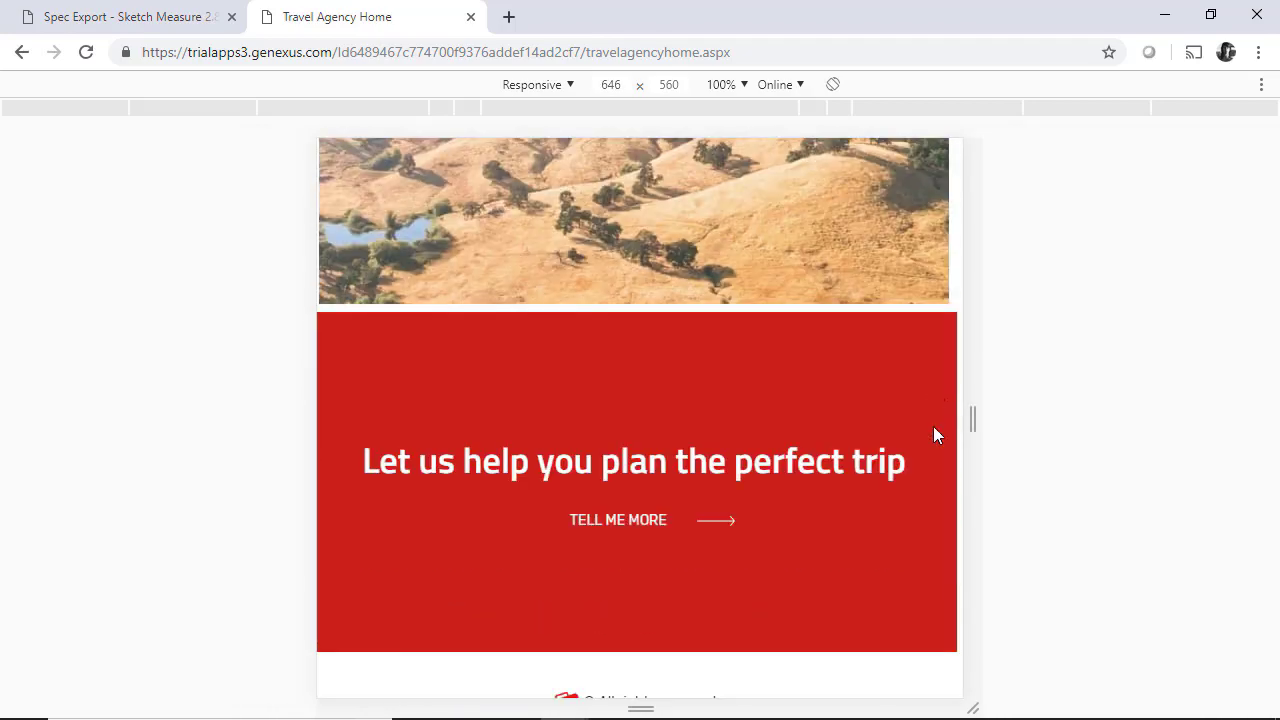